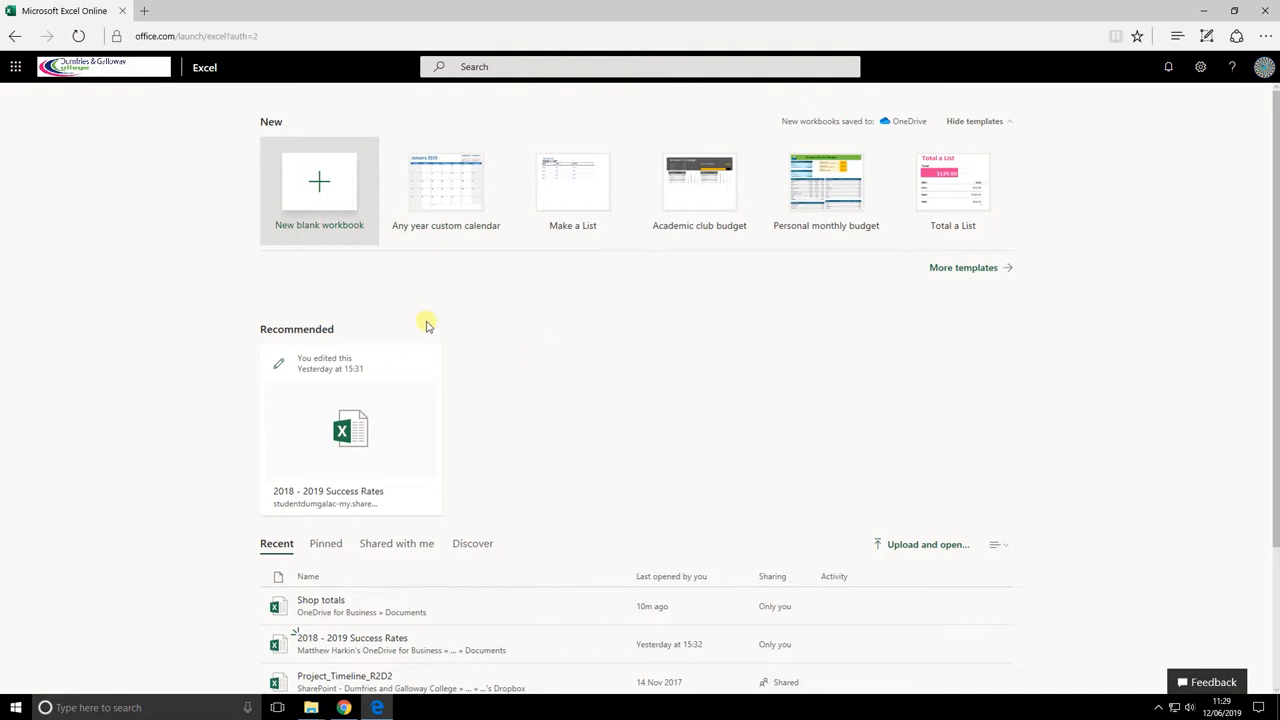
Open the Shop totals workbook from the Recent list and glance at the View options
scroll(544, 418, down, 1)
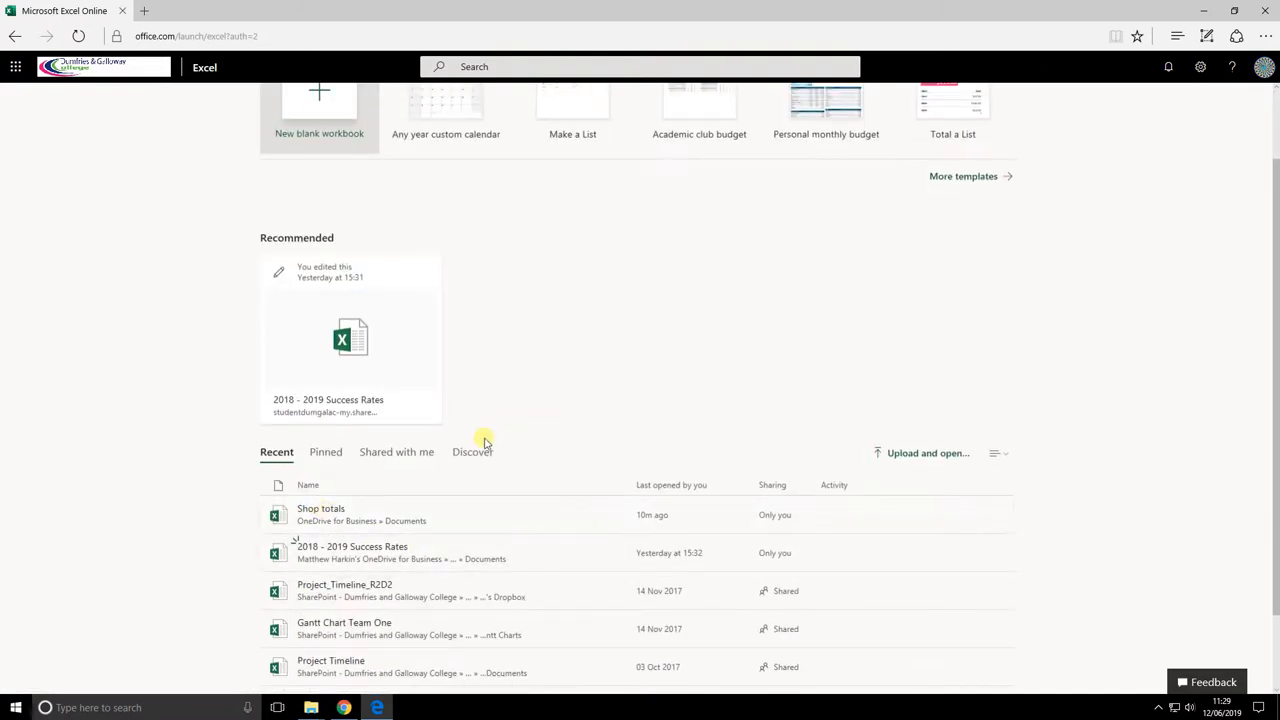
click(322, 512)
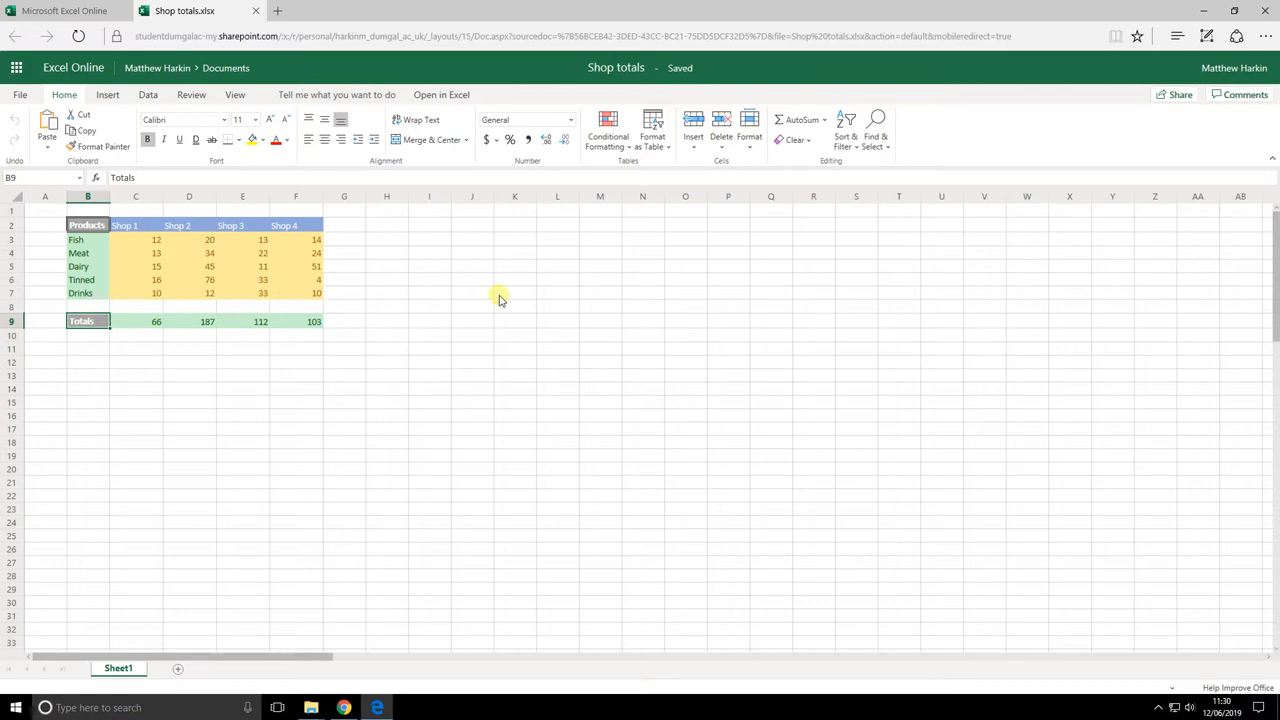
click(236, 95)
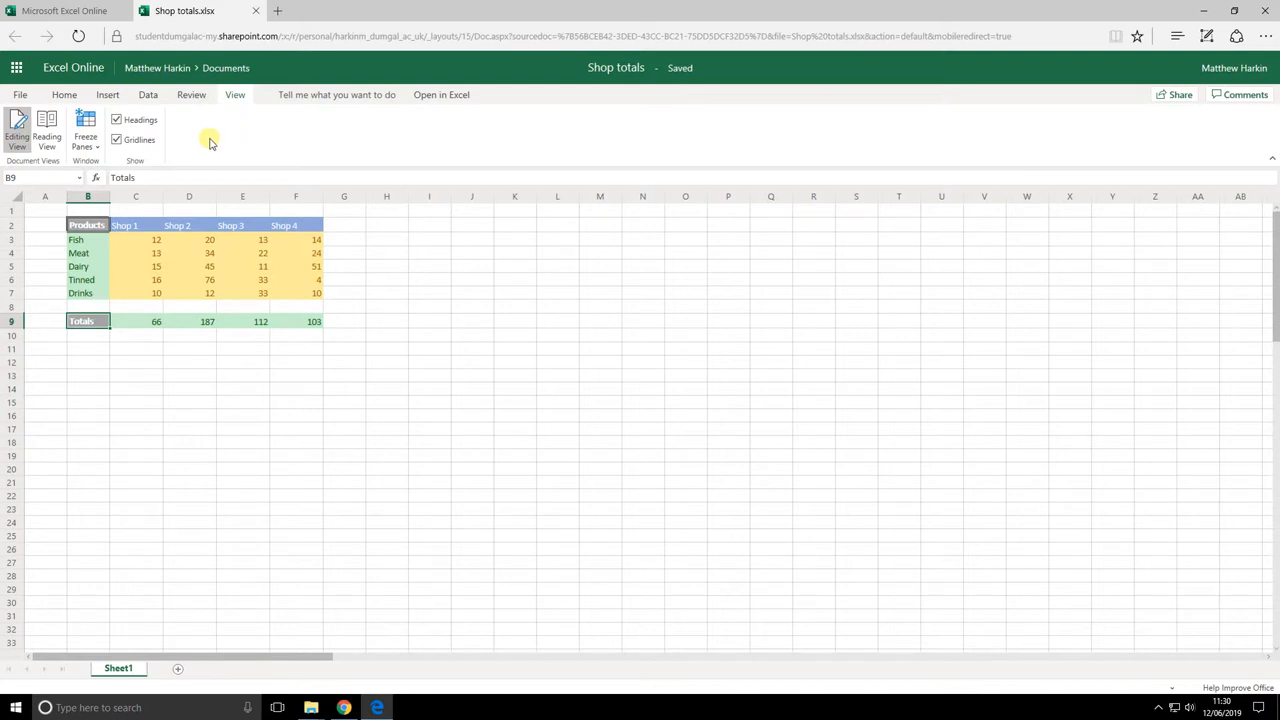
click(63, 95)
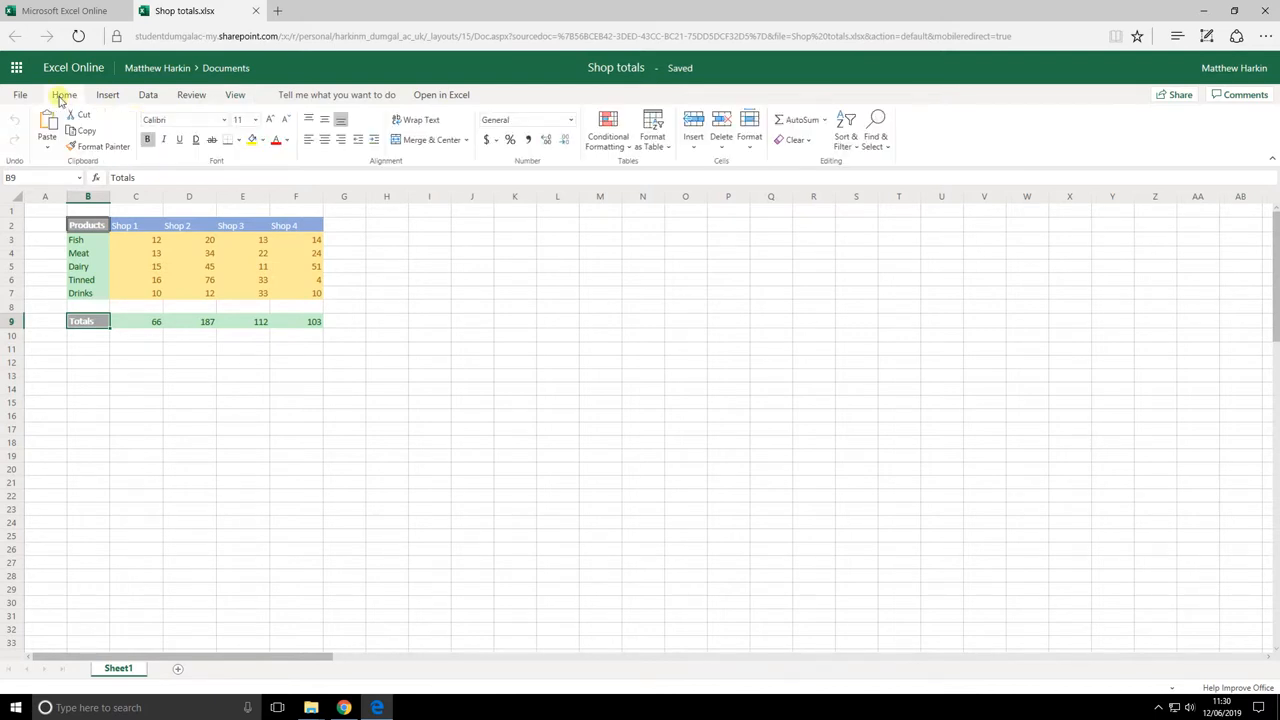
click(381, 268)
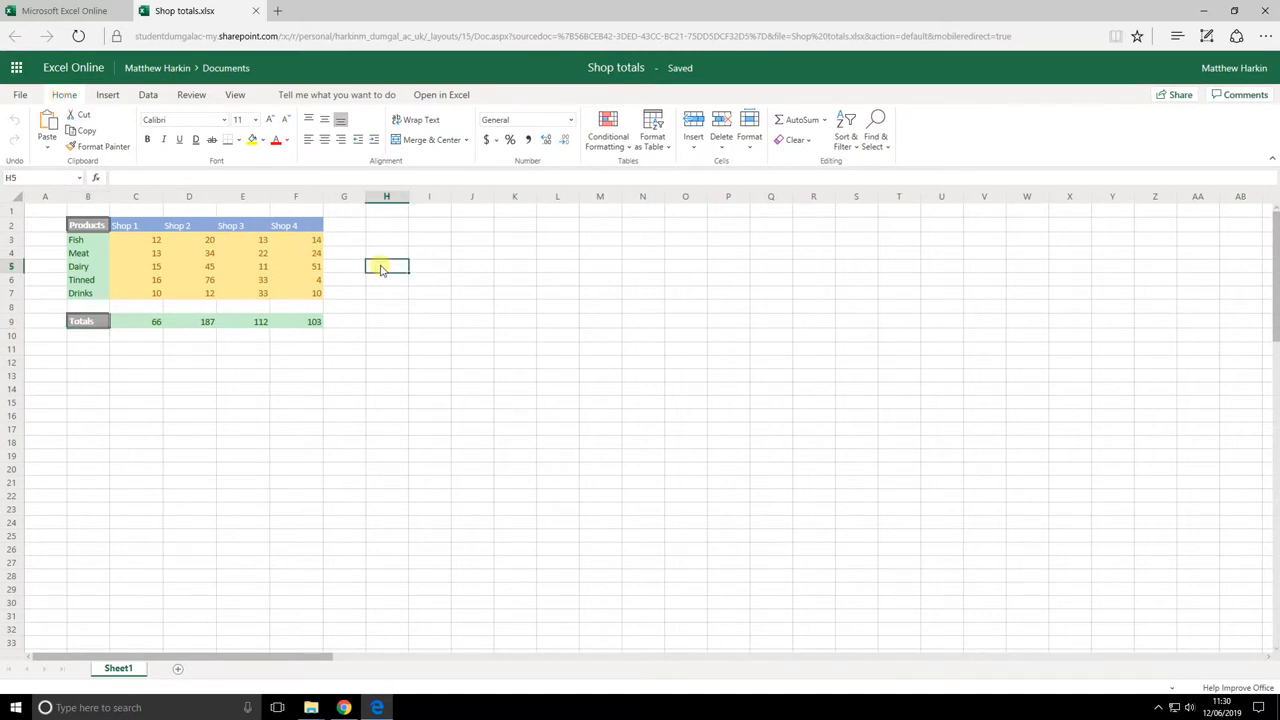
click(138, 226)
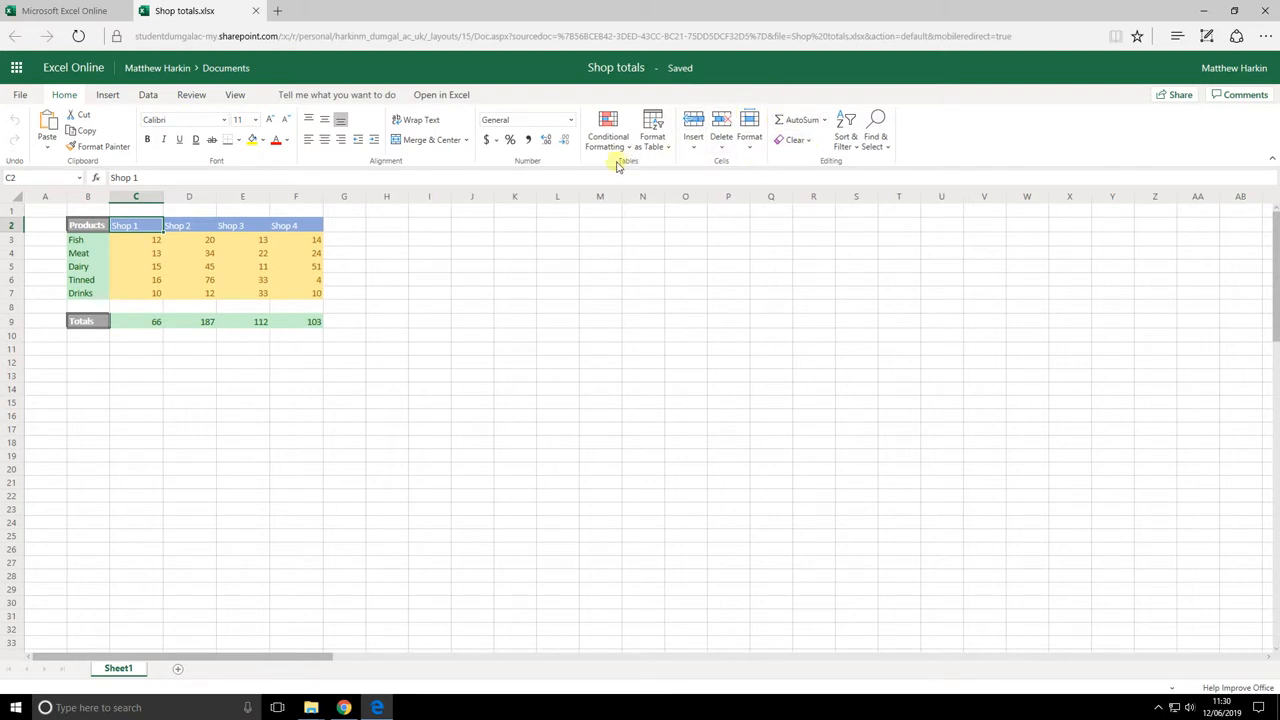
Browse the Insert, Data, Review and View commands, then pick the Fish label and C3
click(108, 95)
click(148, 95)
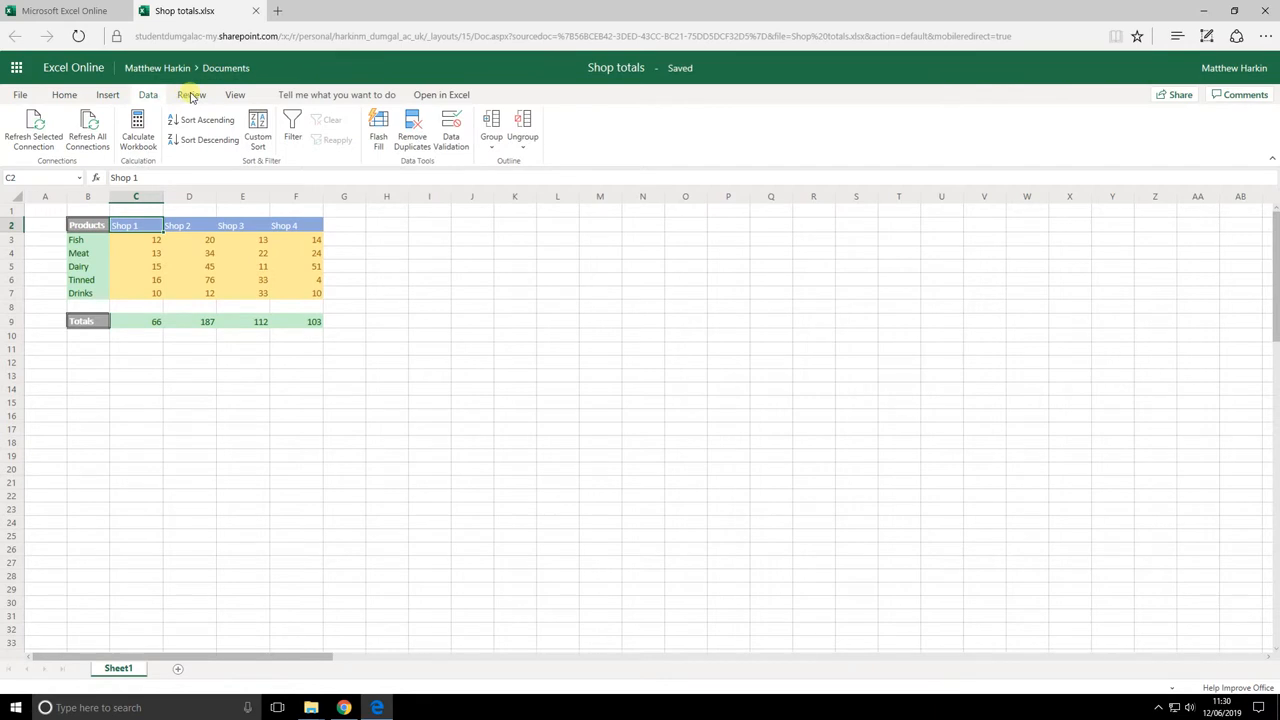
click(191, 95)
click(234, 95)
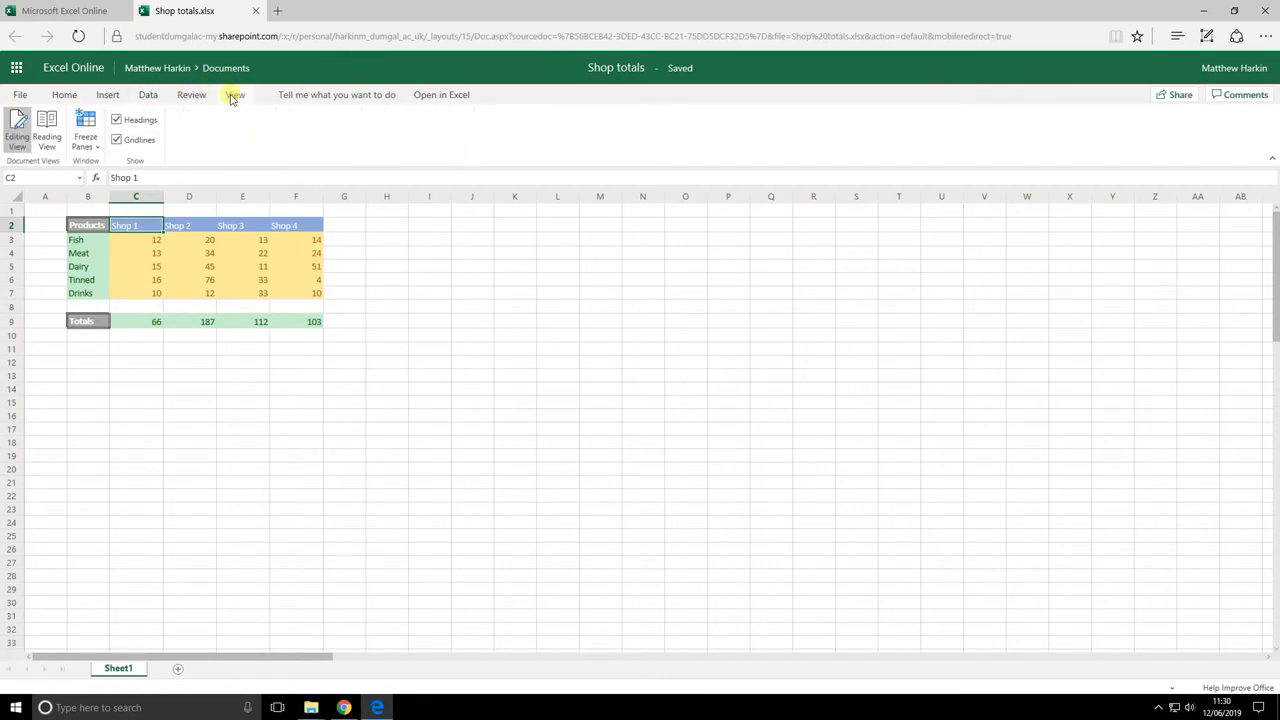
click(62, 97)
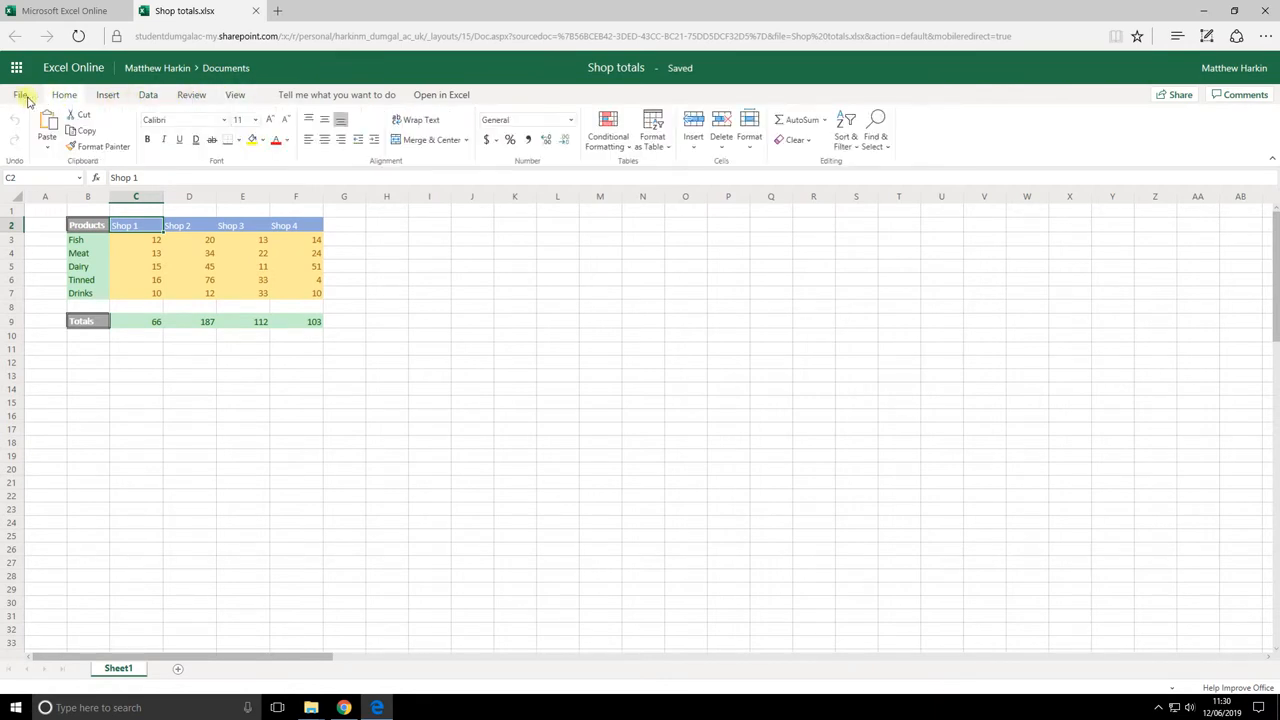
click(430, 268)
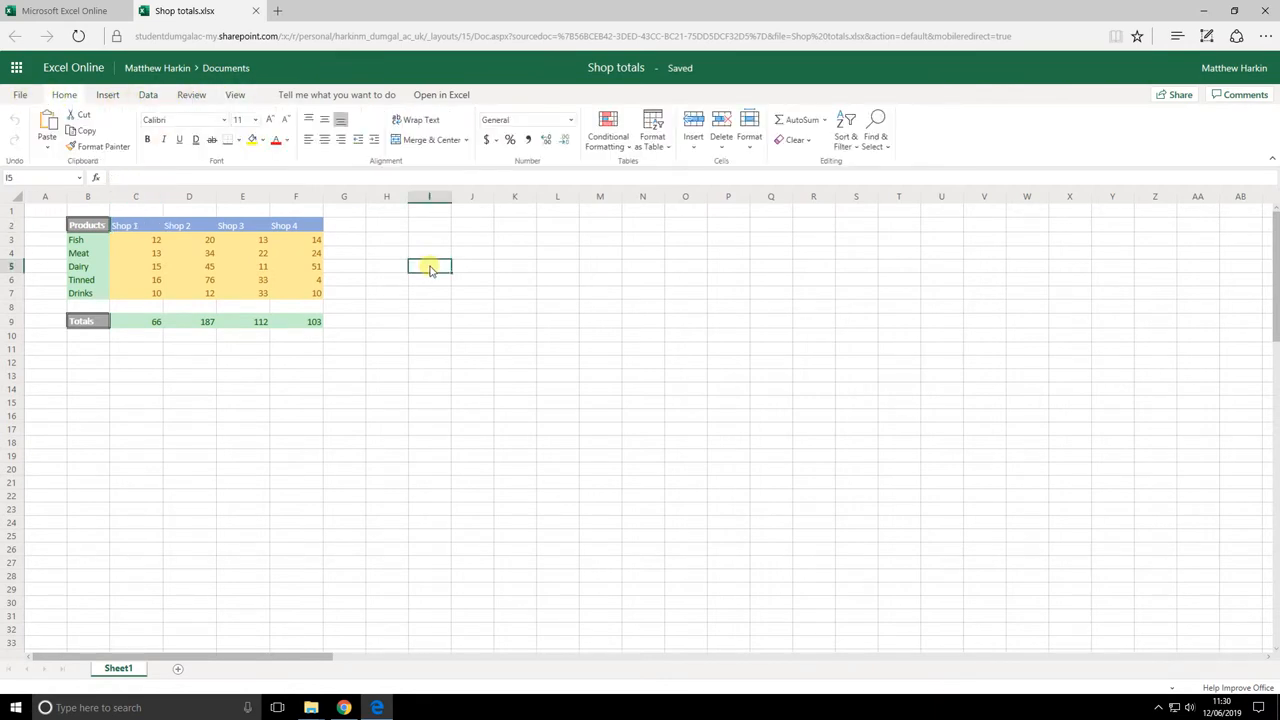
click(80, 244)
click(150, 244)
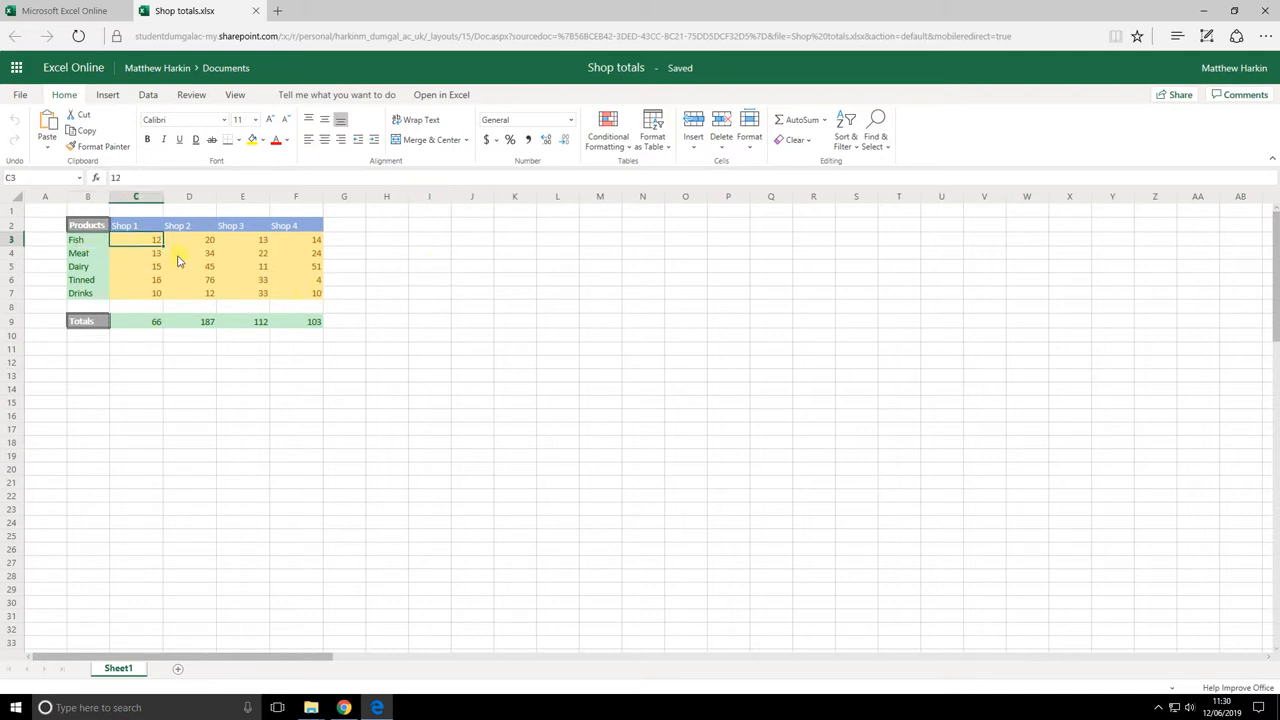
shift+click(307, 299)
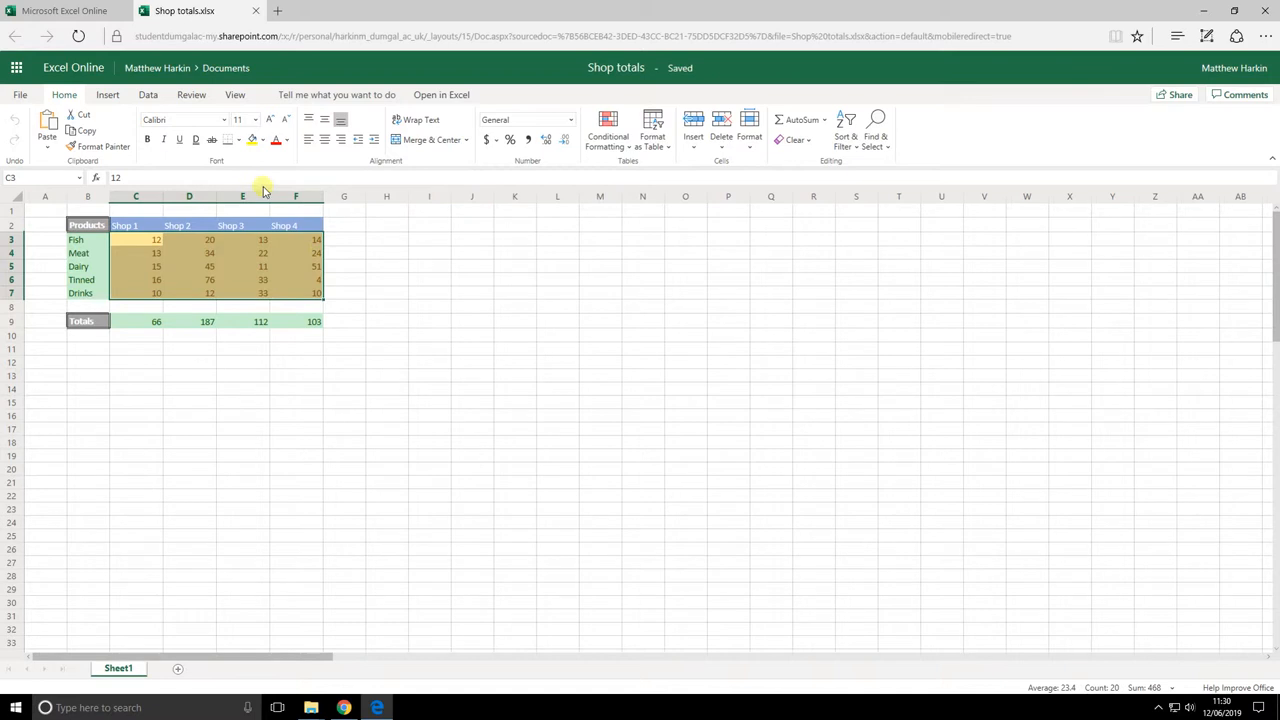
Make the shop figures in C3:F7 bold with a new font colour
click(374, 256)
drag(141, 245, 290, 292)
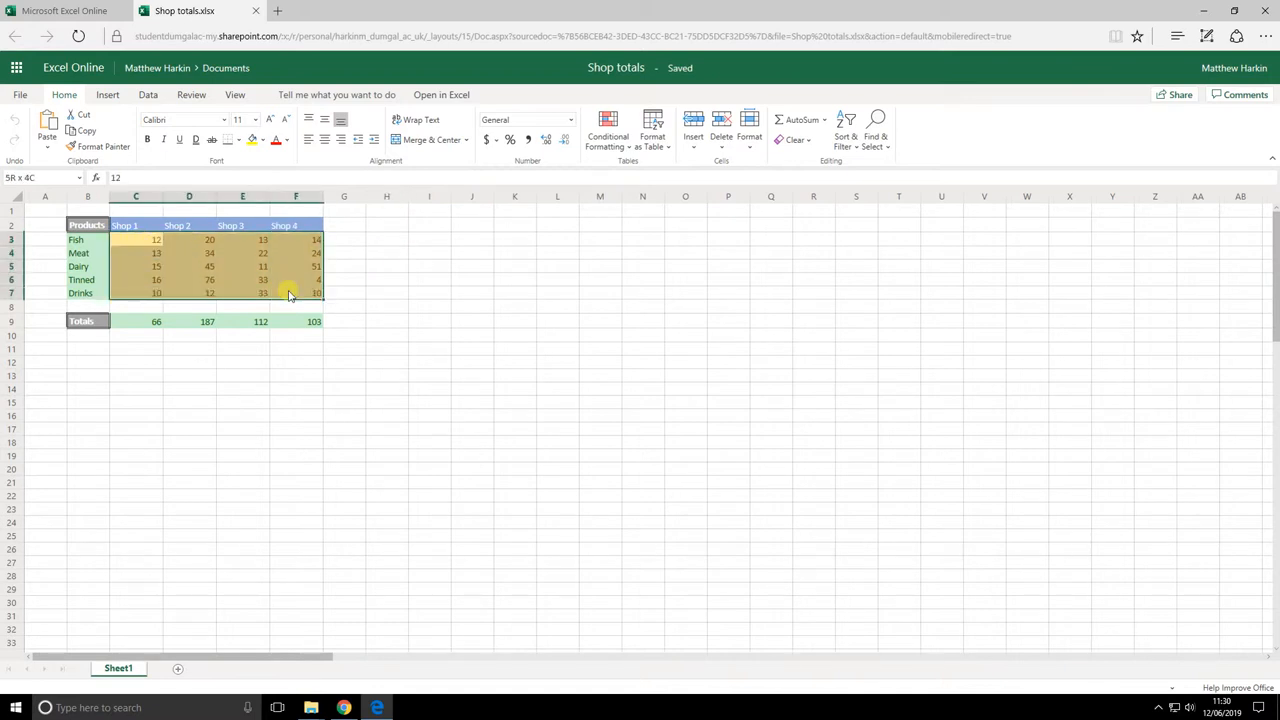
click(147, 140)
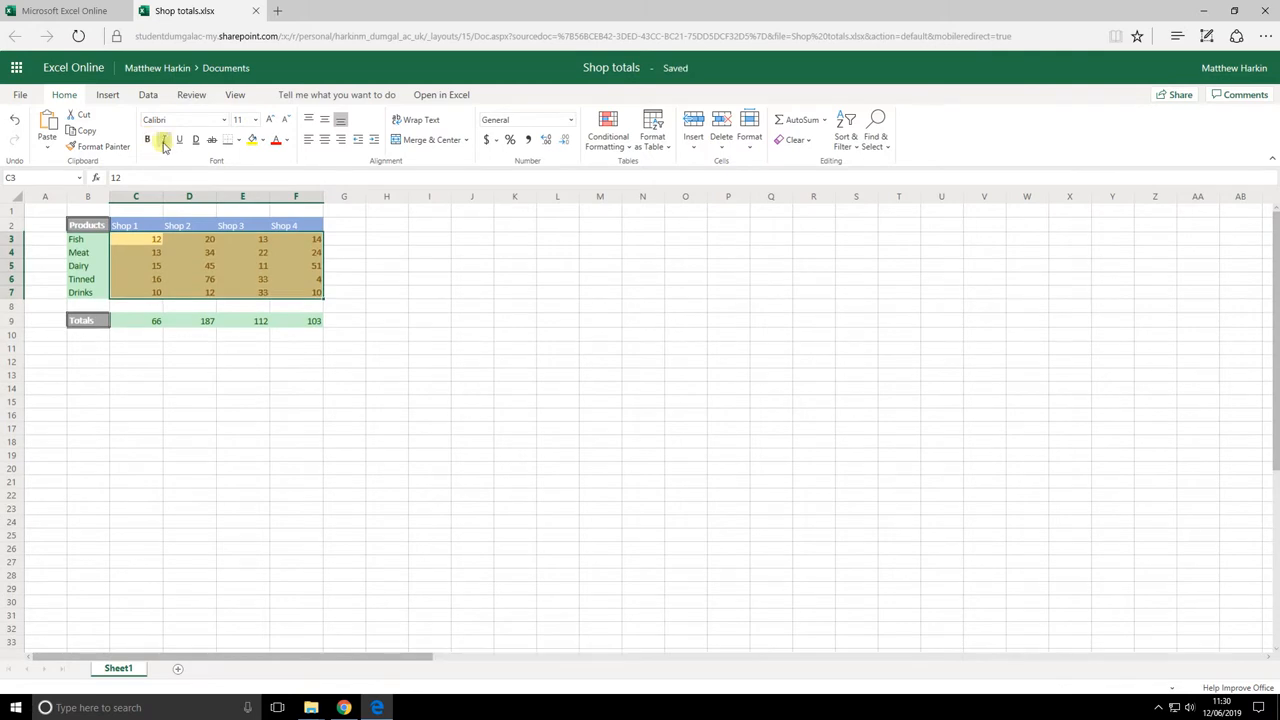
click(283, 143)
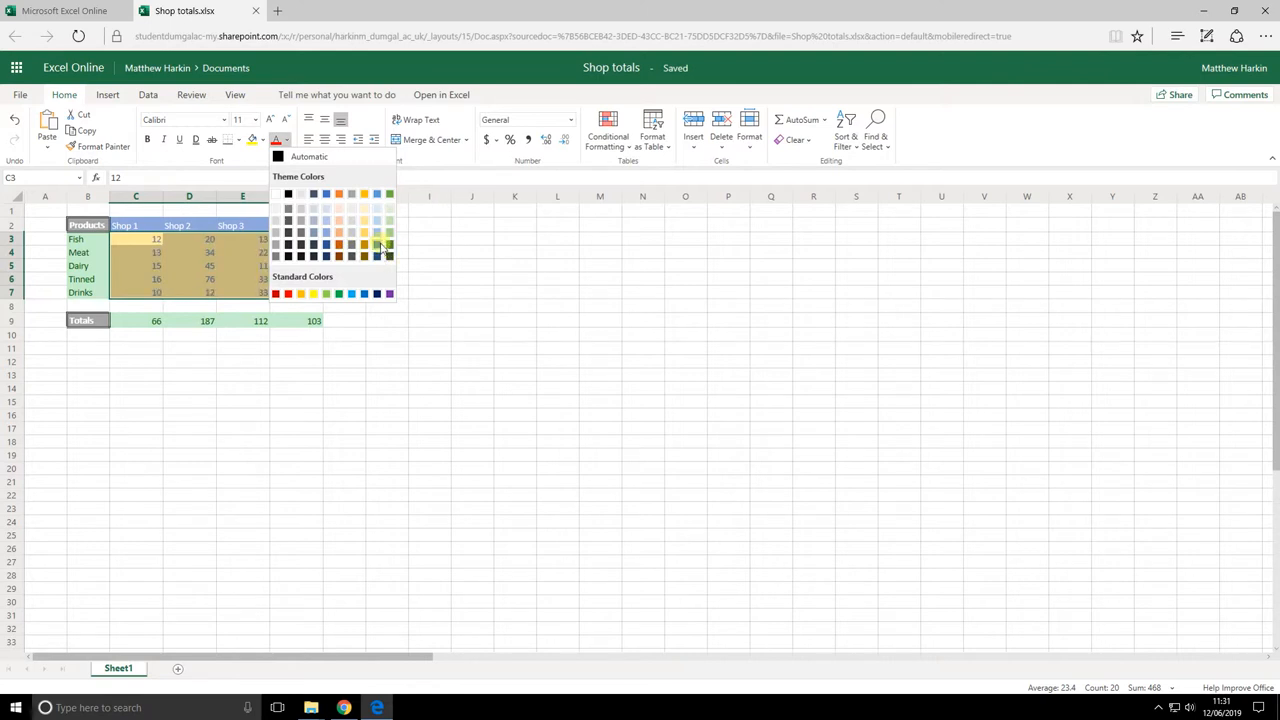
click(377, 250)
Enlarge the figures' font to 16, then return it to size 11
click(269, 125)
click(269, 125)
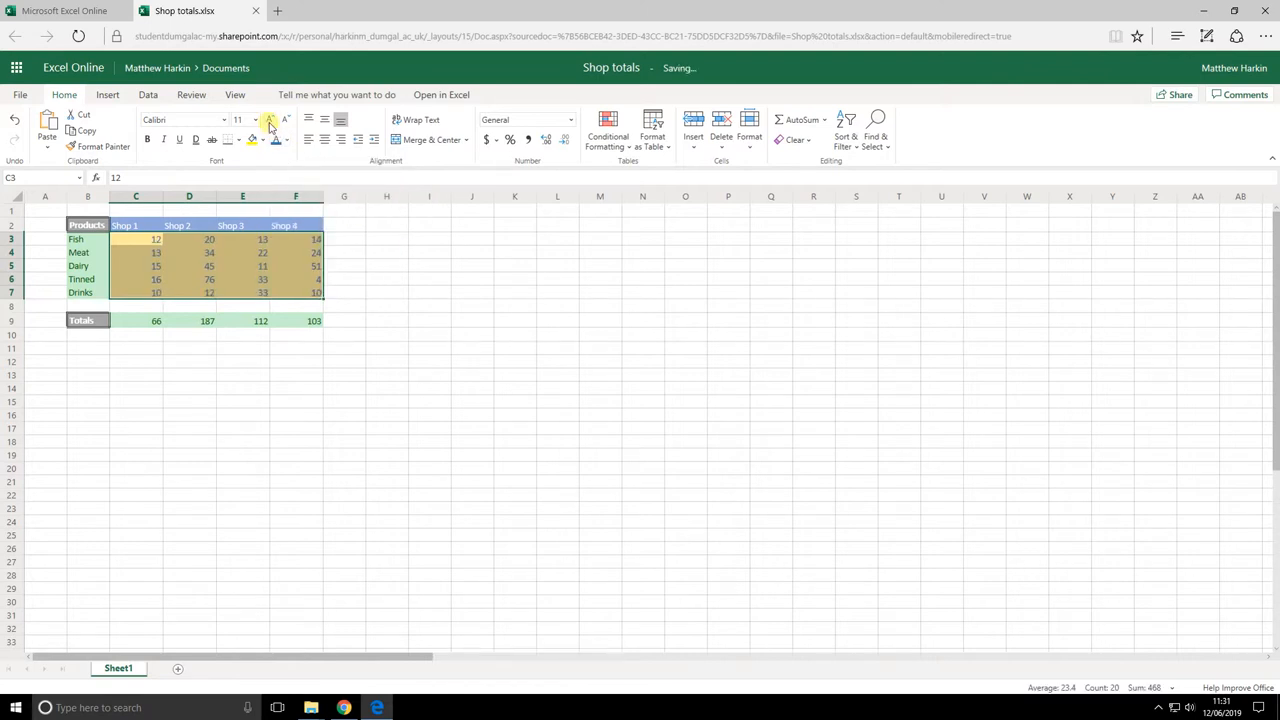
click(269, 125)
click(285, 119)
click(285, 119)
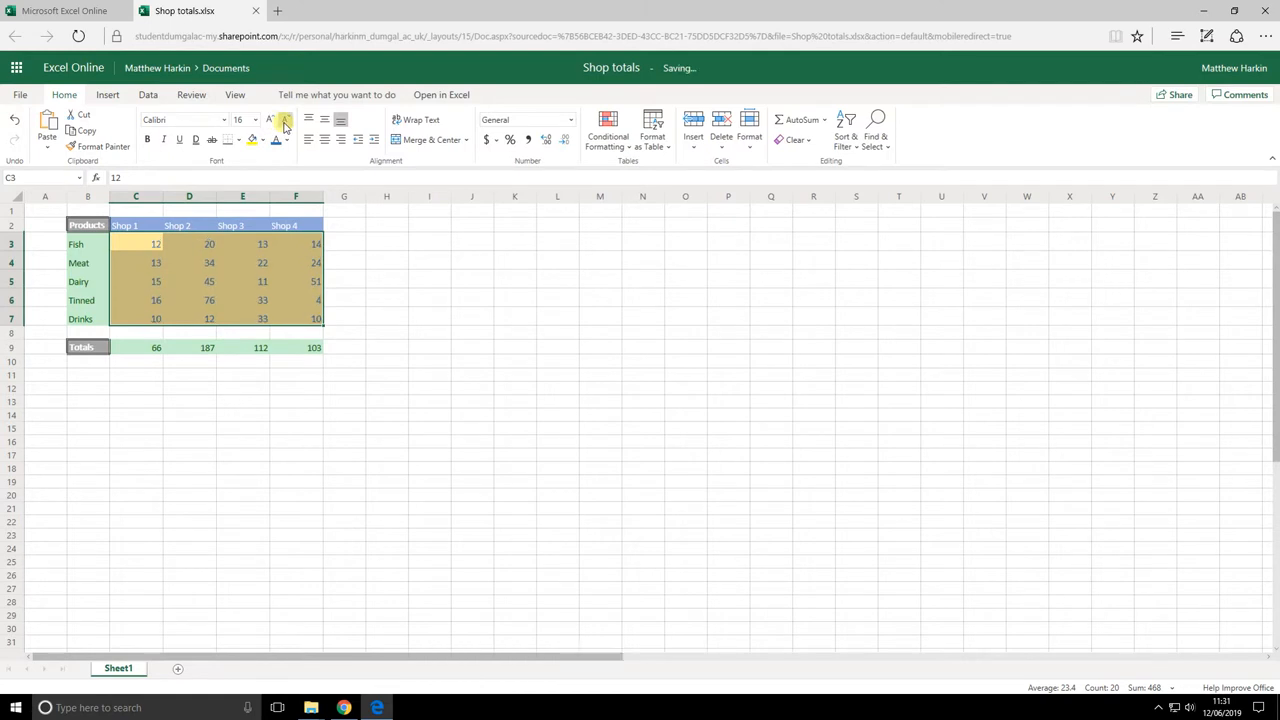
click(285, 119)
click(359, 268)
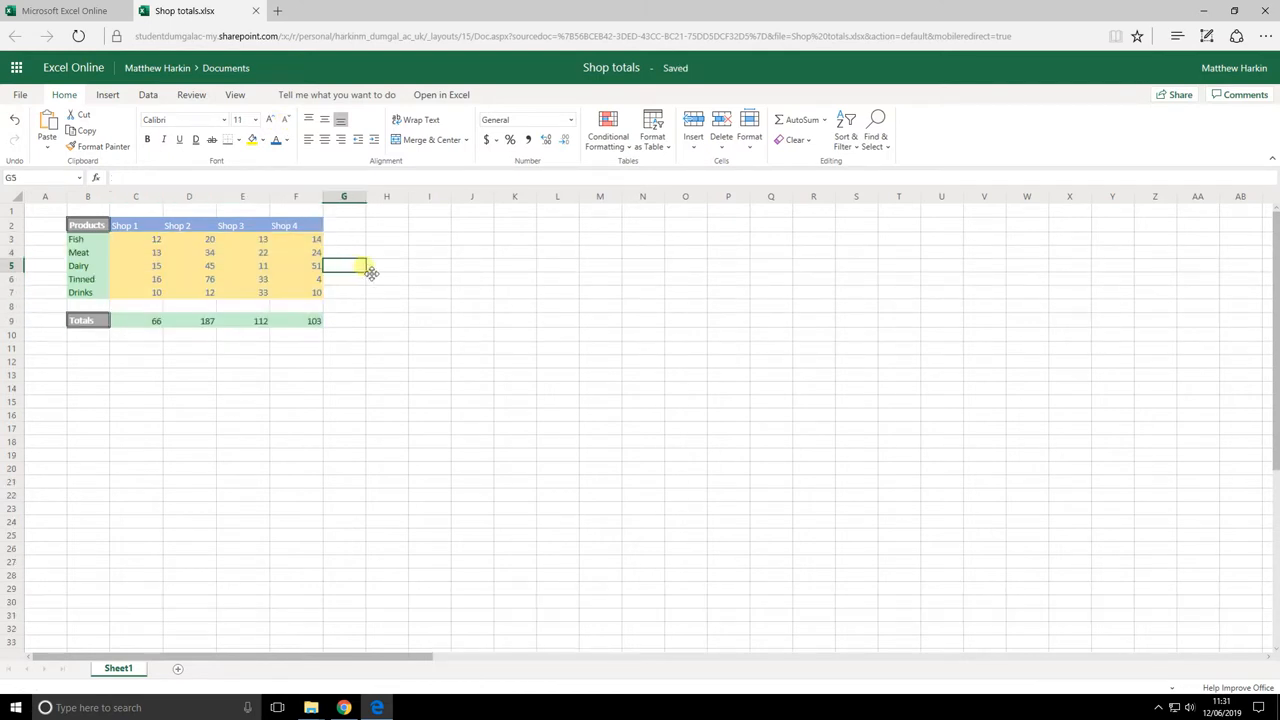
click(129, 242)
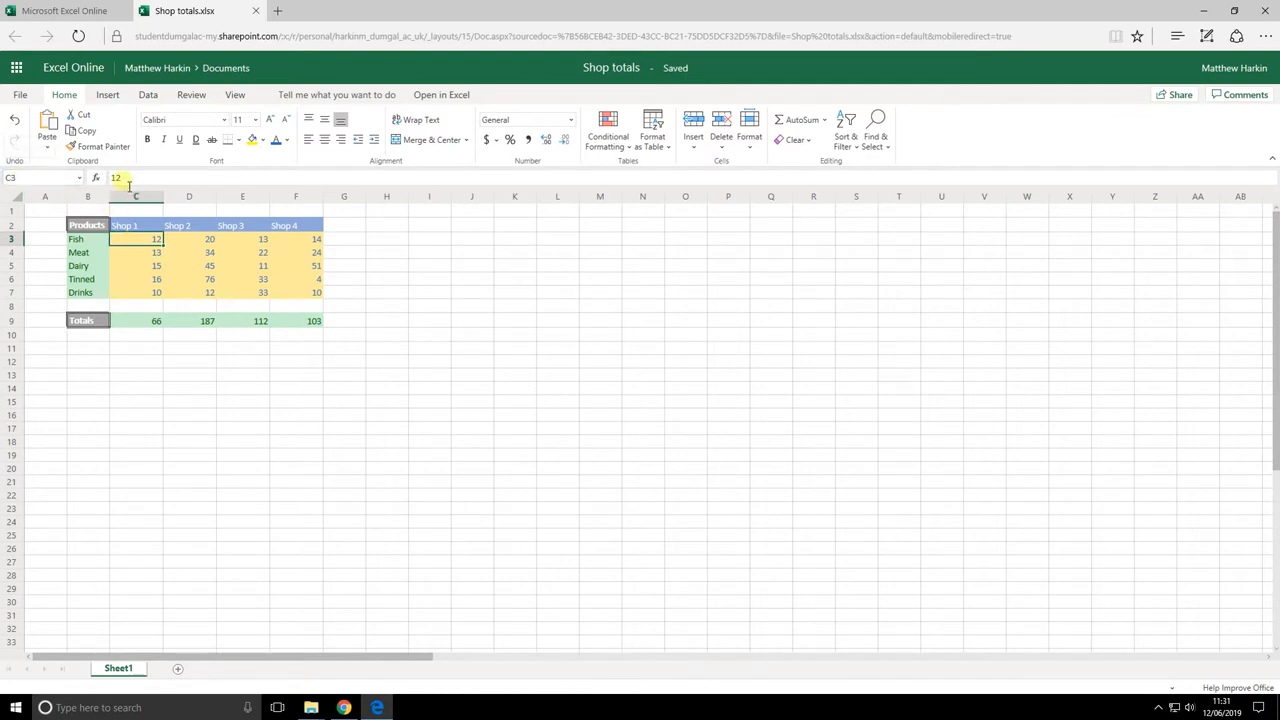
Copy the Shop 1 total's formatting from C9 onto G3 with Format Painter
click(149, 321)
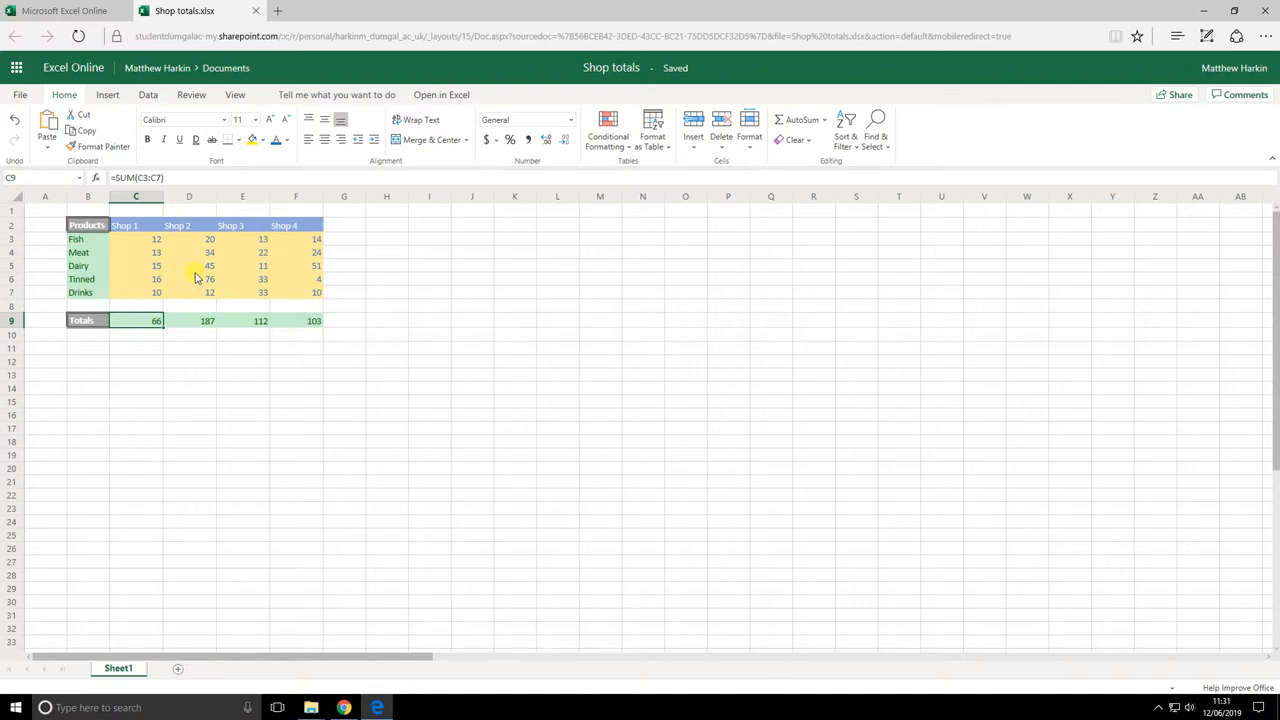
click(100, 146)
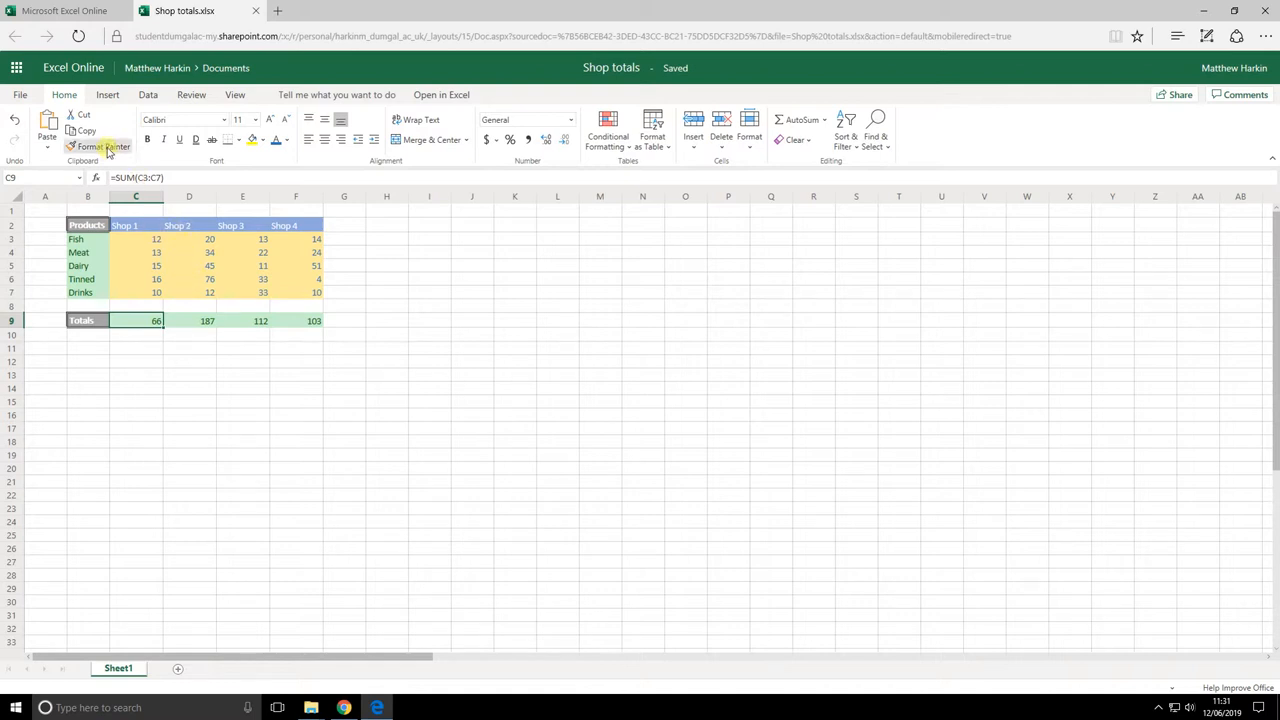
click(349, 242)
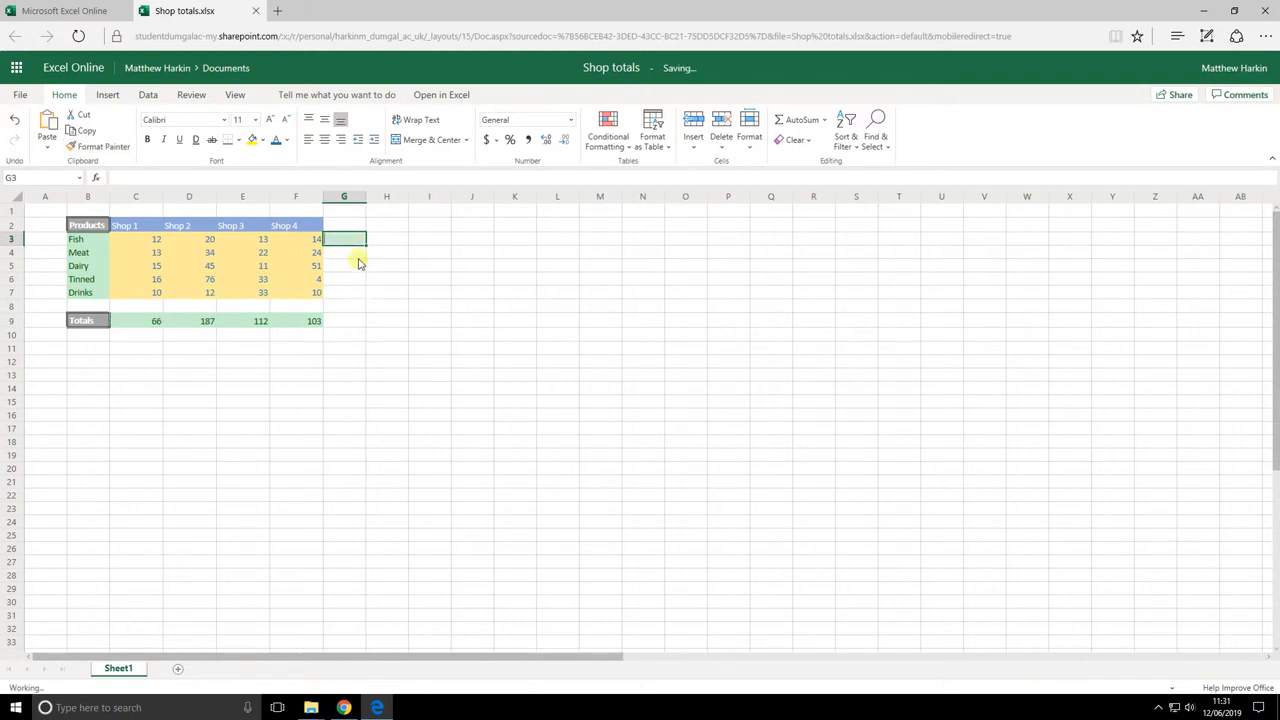
Enter =SUM(C3:F3) in G3 so the Fish row totals 59, then fill it down to Drinks
text(=sum)
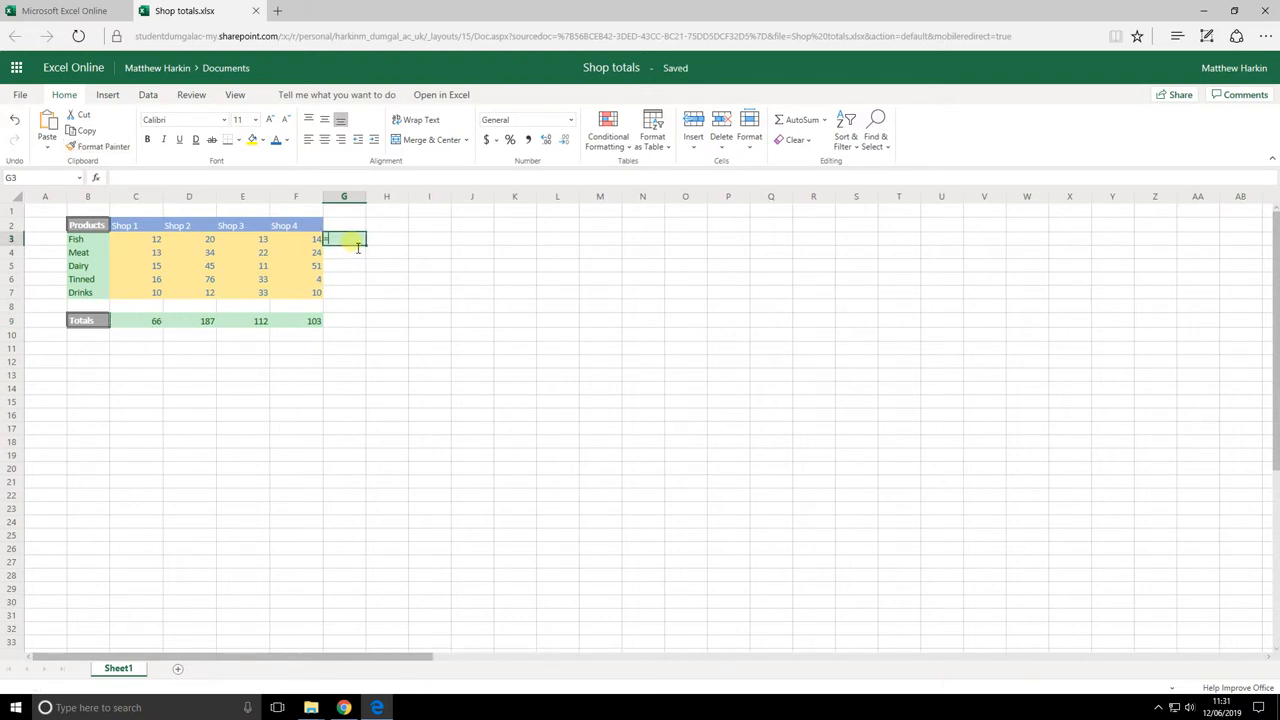
text(()
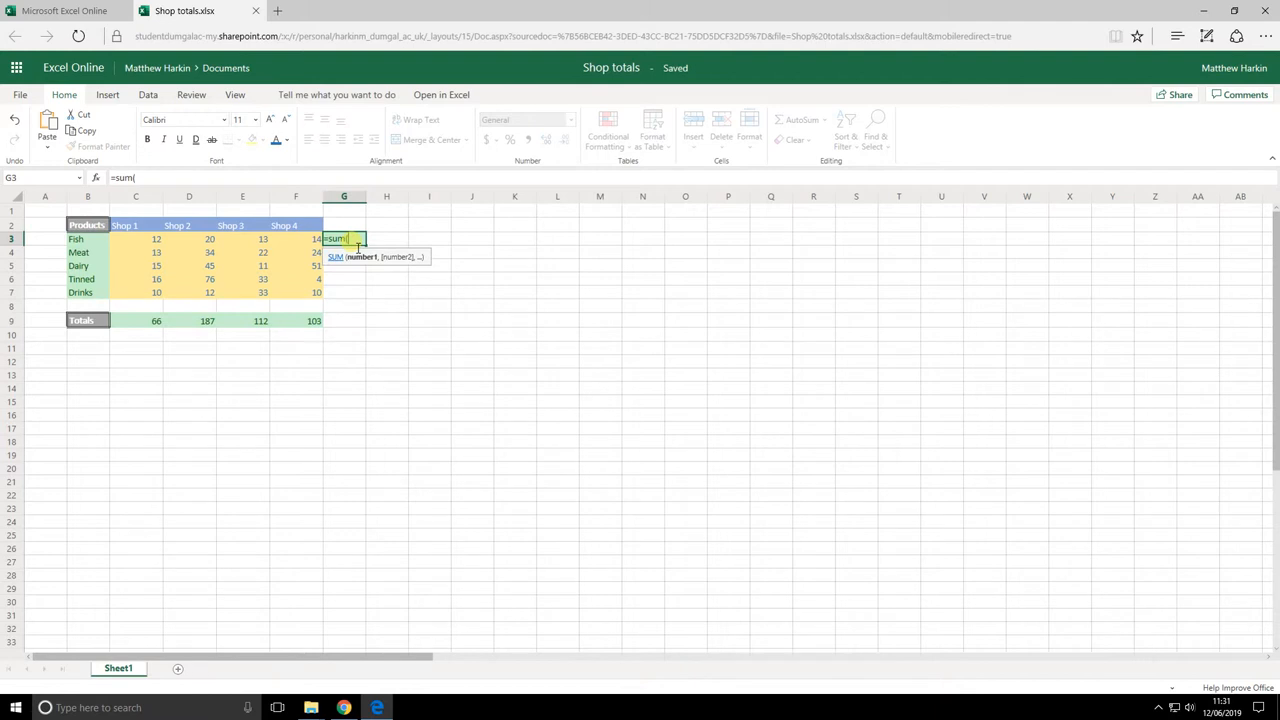
click(140, 242)
drag(180, 242, 296, 246)
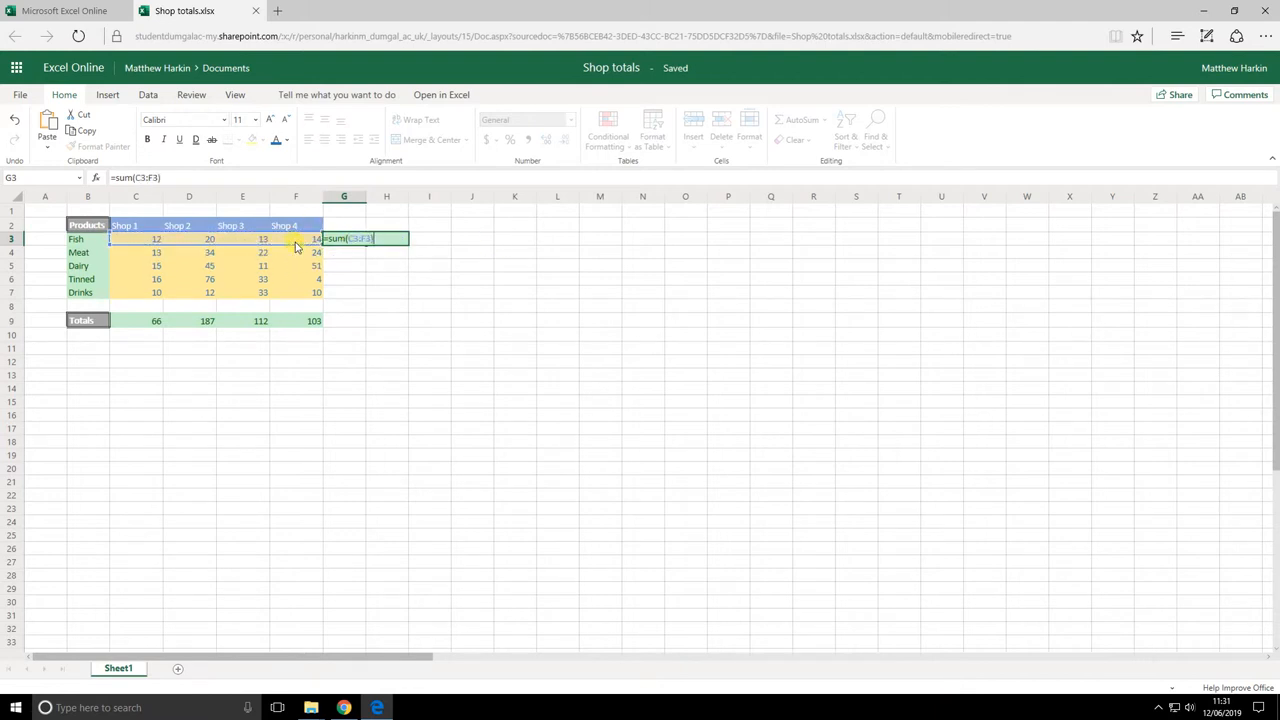
key(Return)
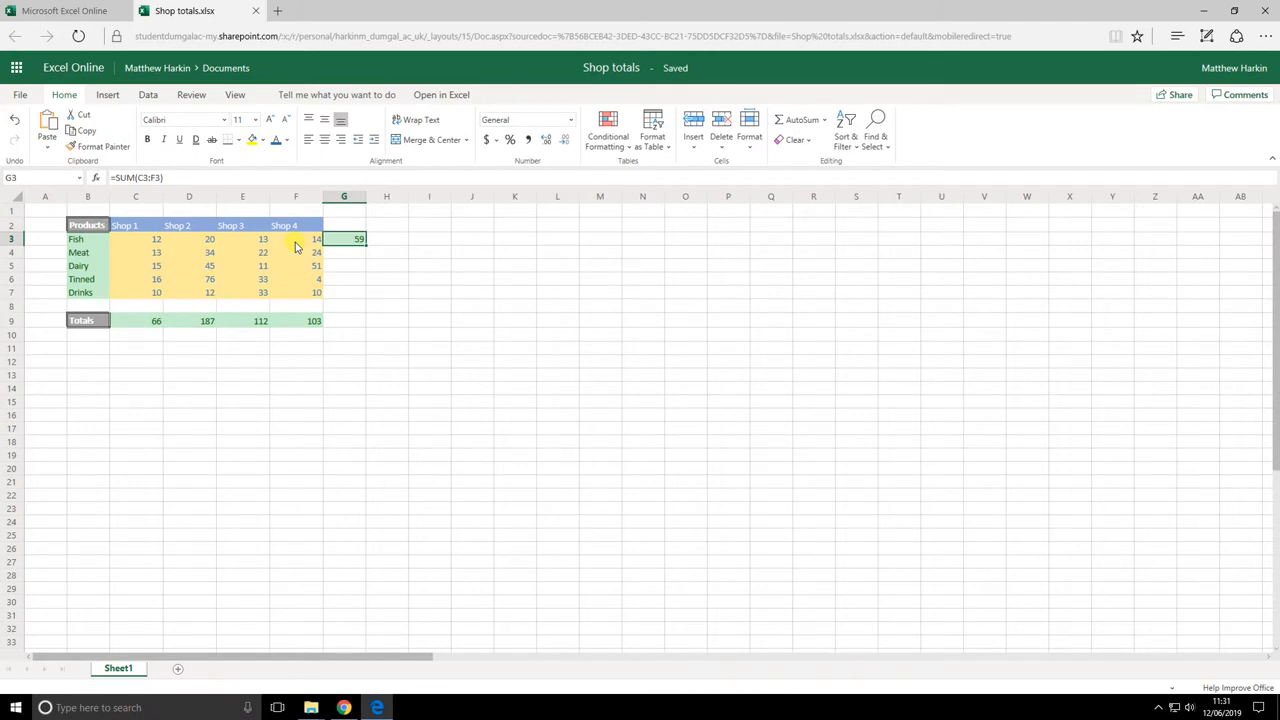
click(149, 240)
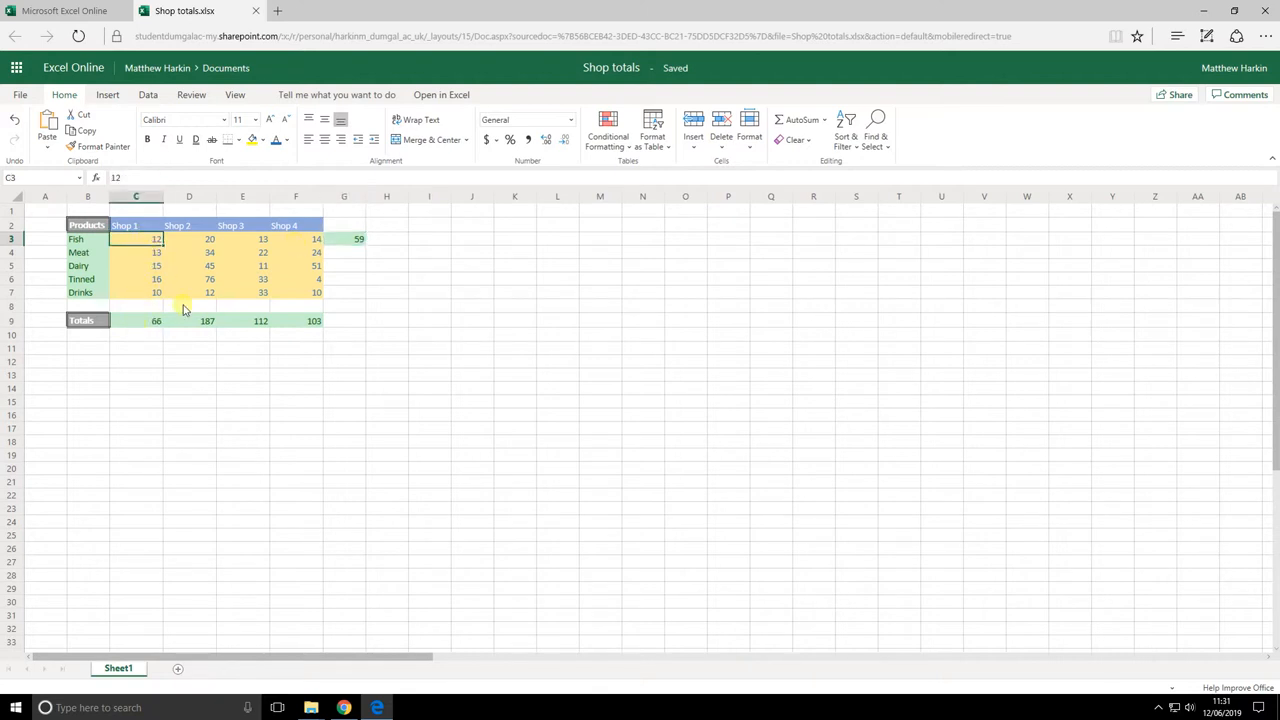
click(345, 241)
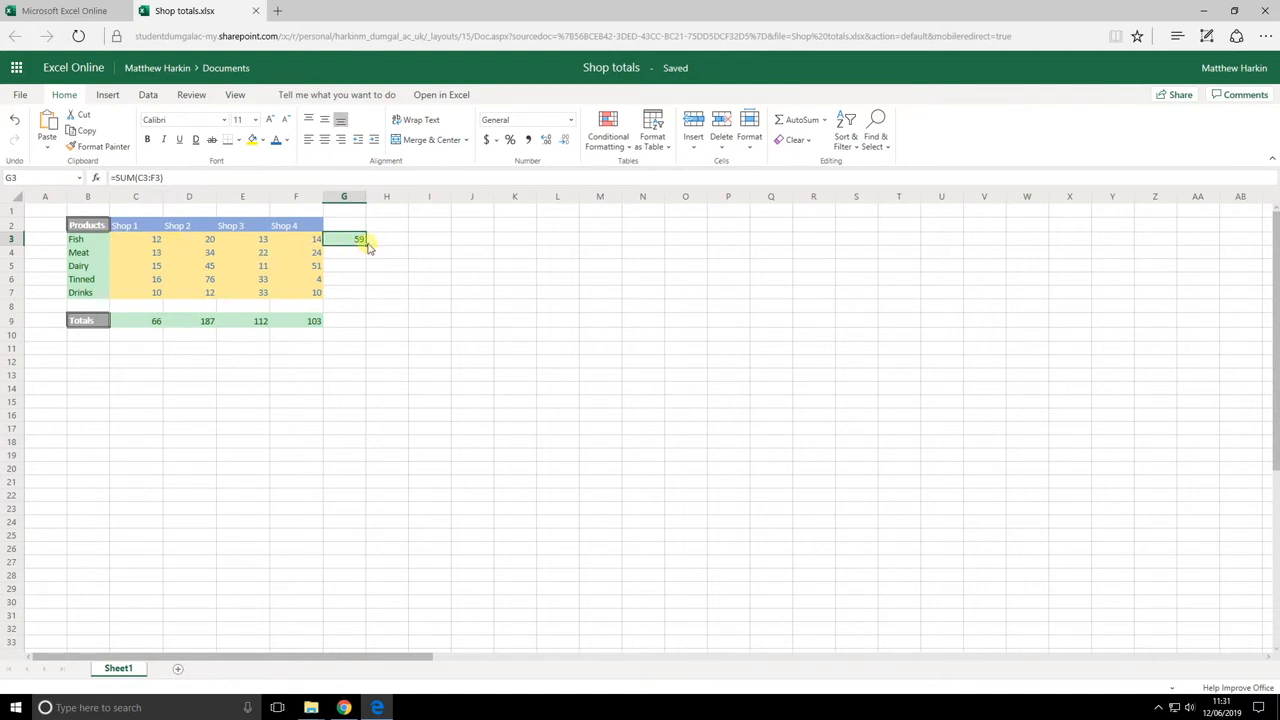
drag(376, 256, 374, 297)
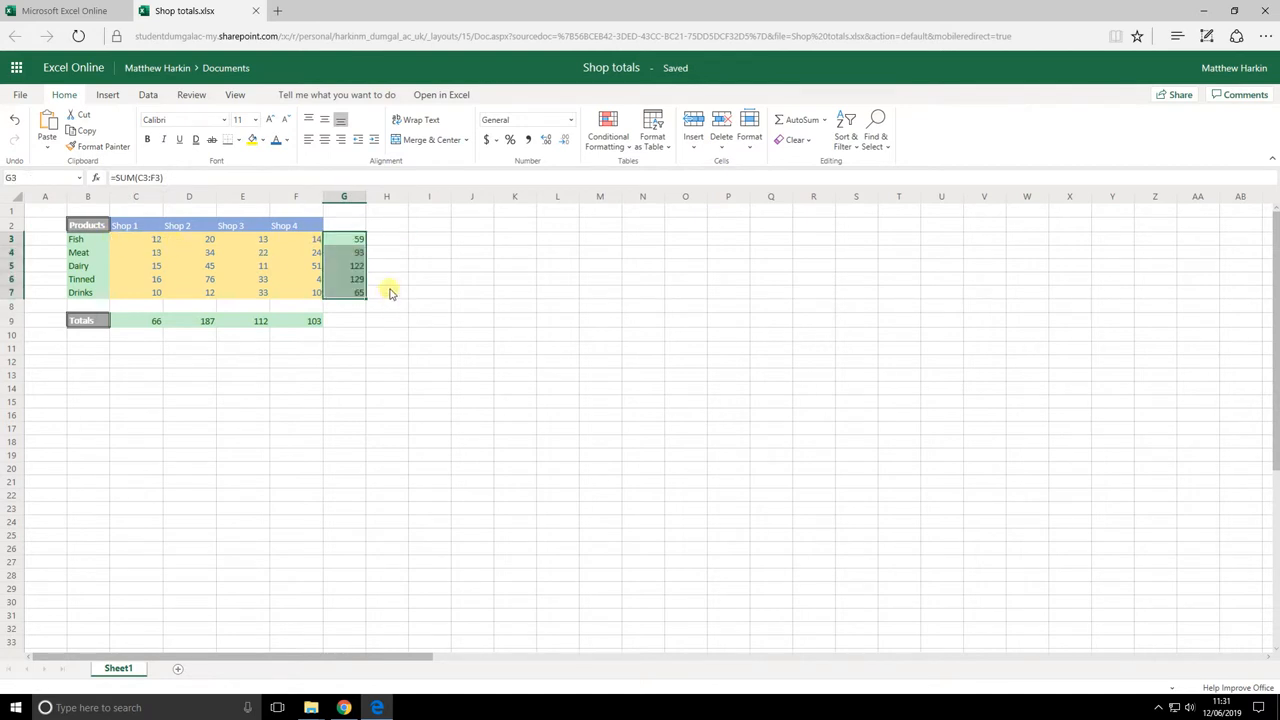
Check the filled SUM formulas for the Meat, Dairy, Tinned and Drinks row totals
click(348, 252)
click(350, 266)
click(347, 281)
click(347, 293)
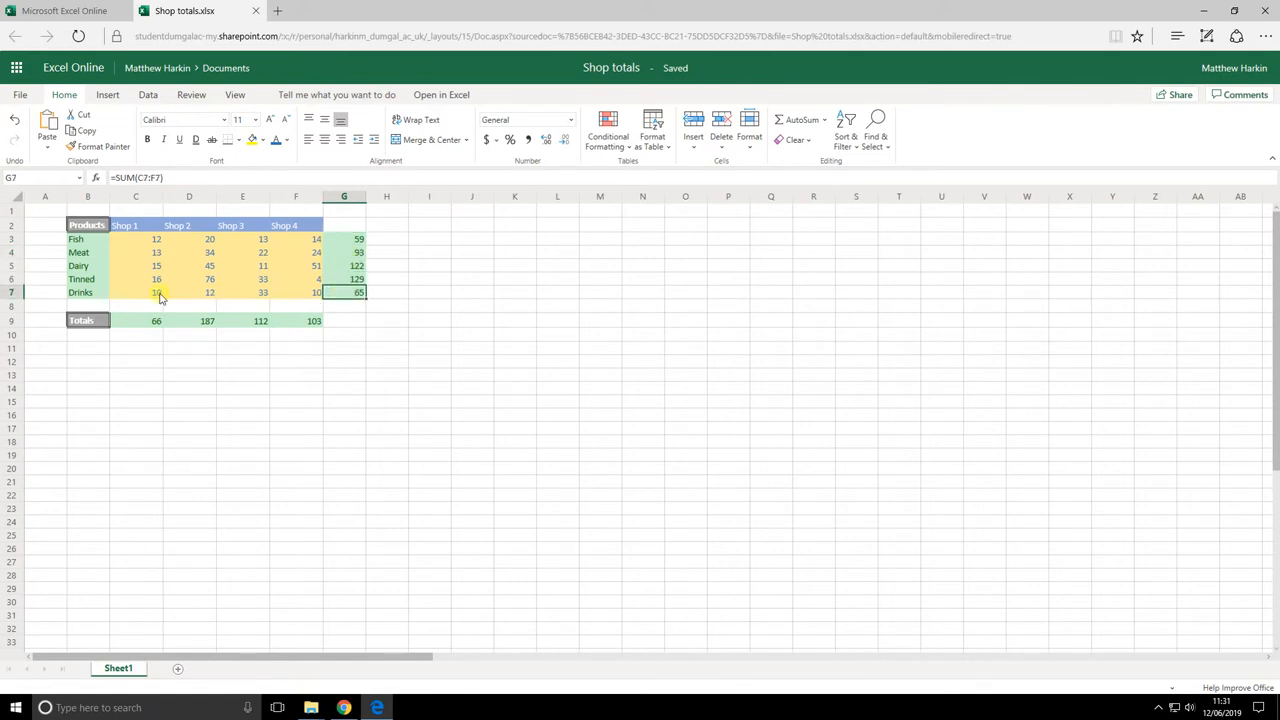
key(Up)
key(Up)
key(Up)
key(Up)
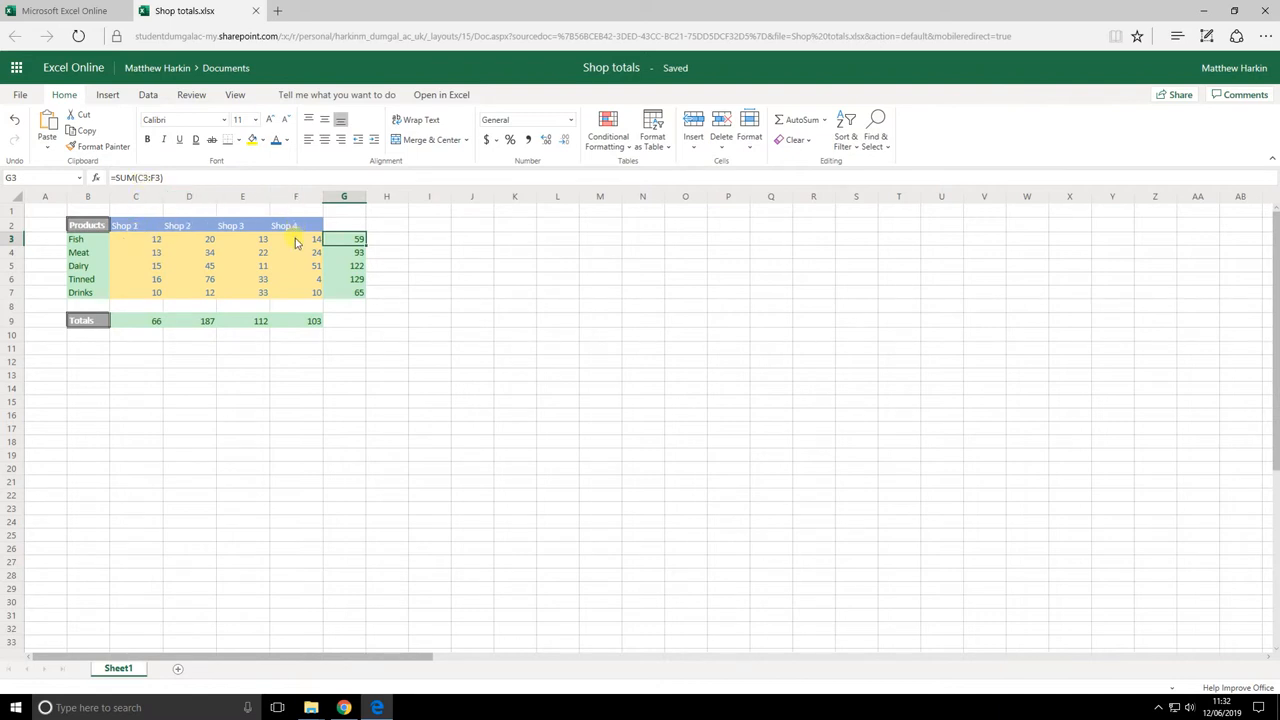
Confirm the Meat and Drinks totals each sum their row from Shop 1 to Shop 4
click(343, 256)
click(150, 254)
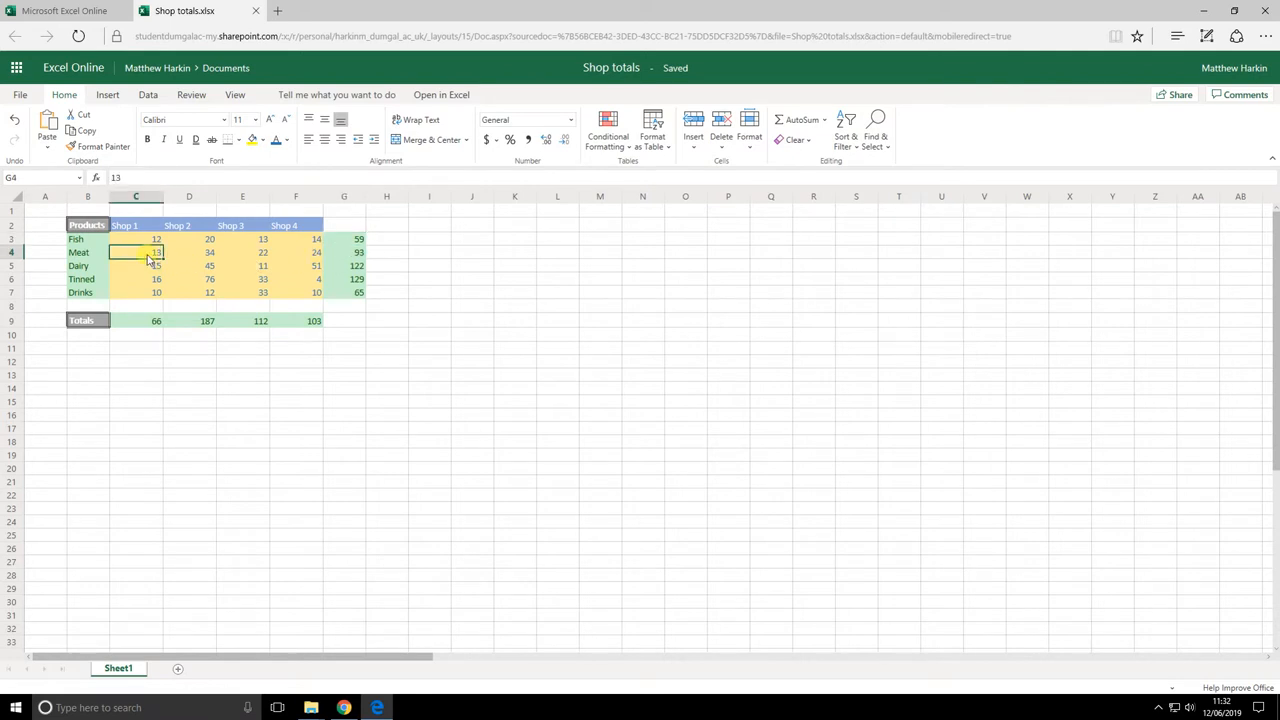
click(300, 254)
click(350, 254)
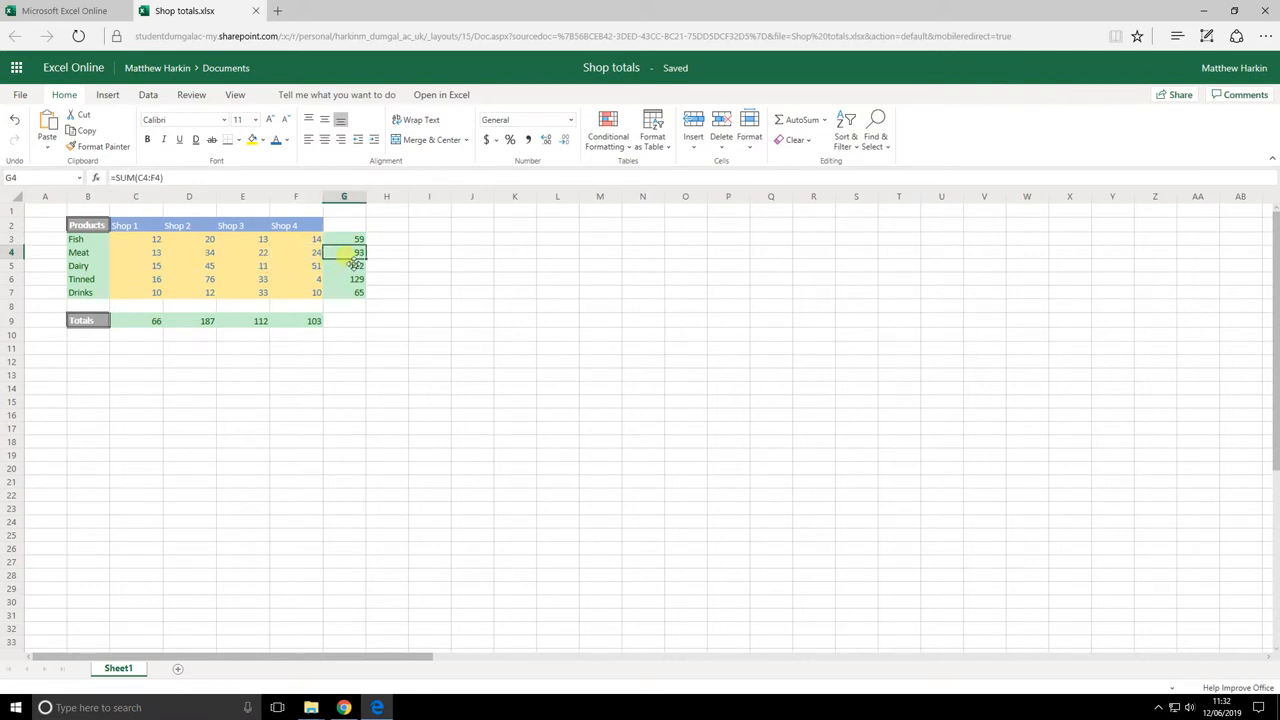
click(348, 293)
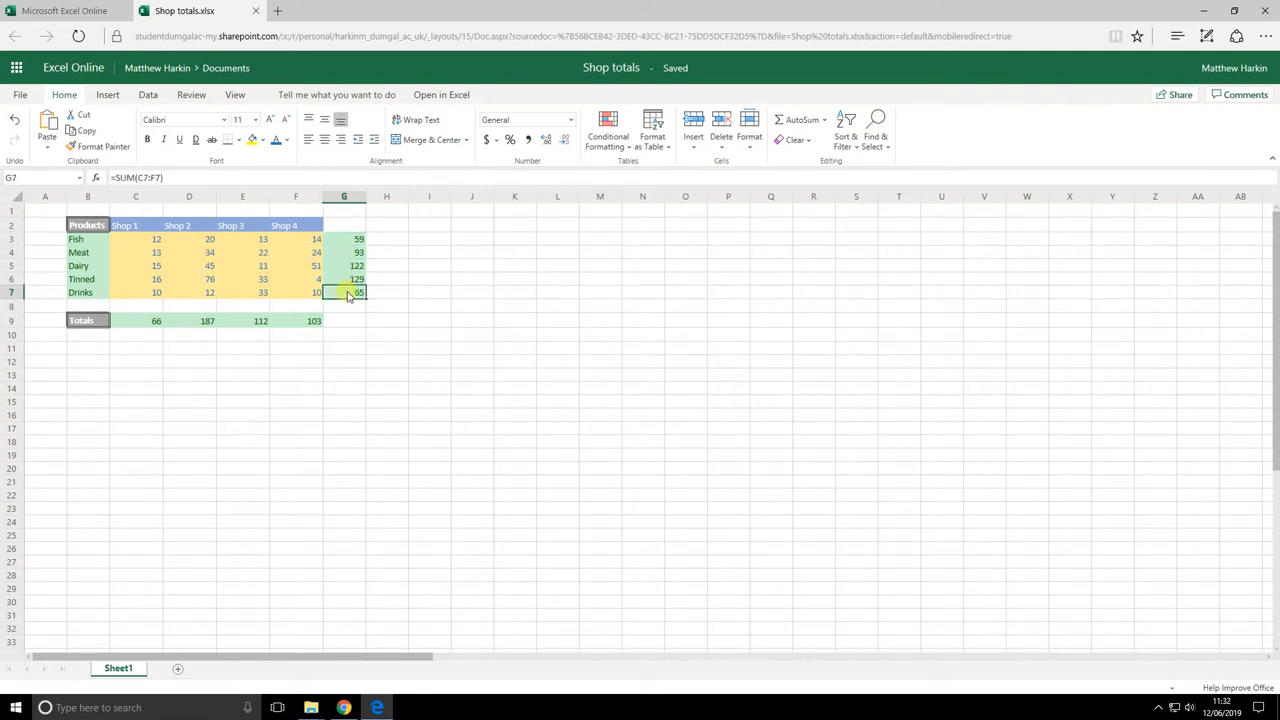
click(133, 296)
click(290, 297)
click(348, 296)
click(360, 322)
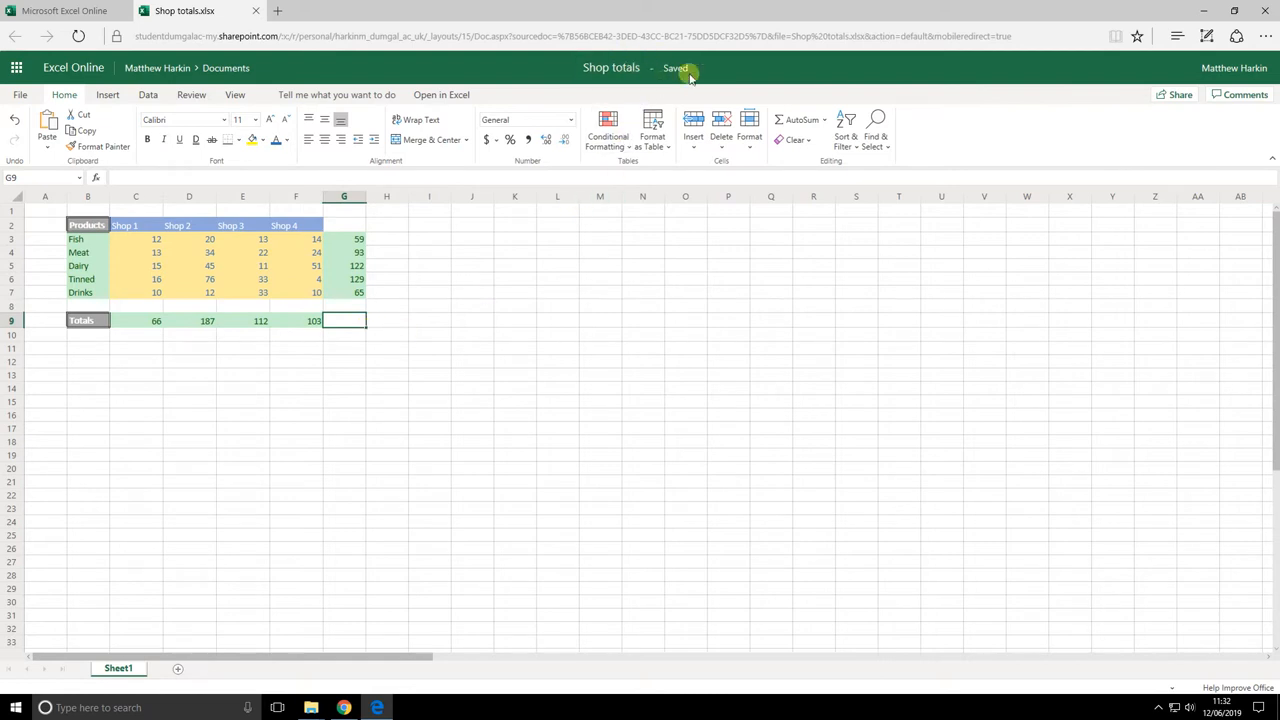
mouse_move(669, 72)
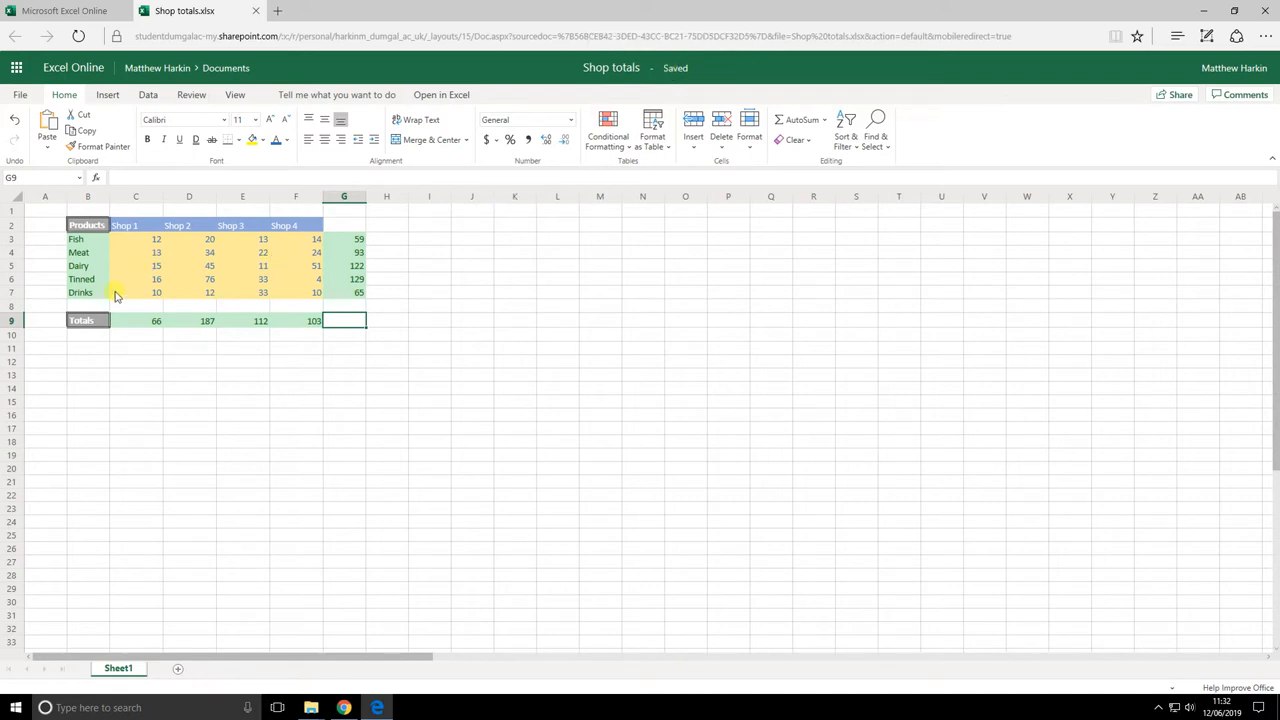
click(87, 320)
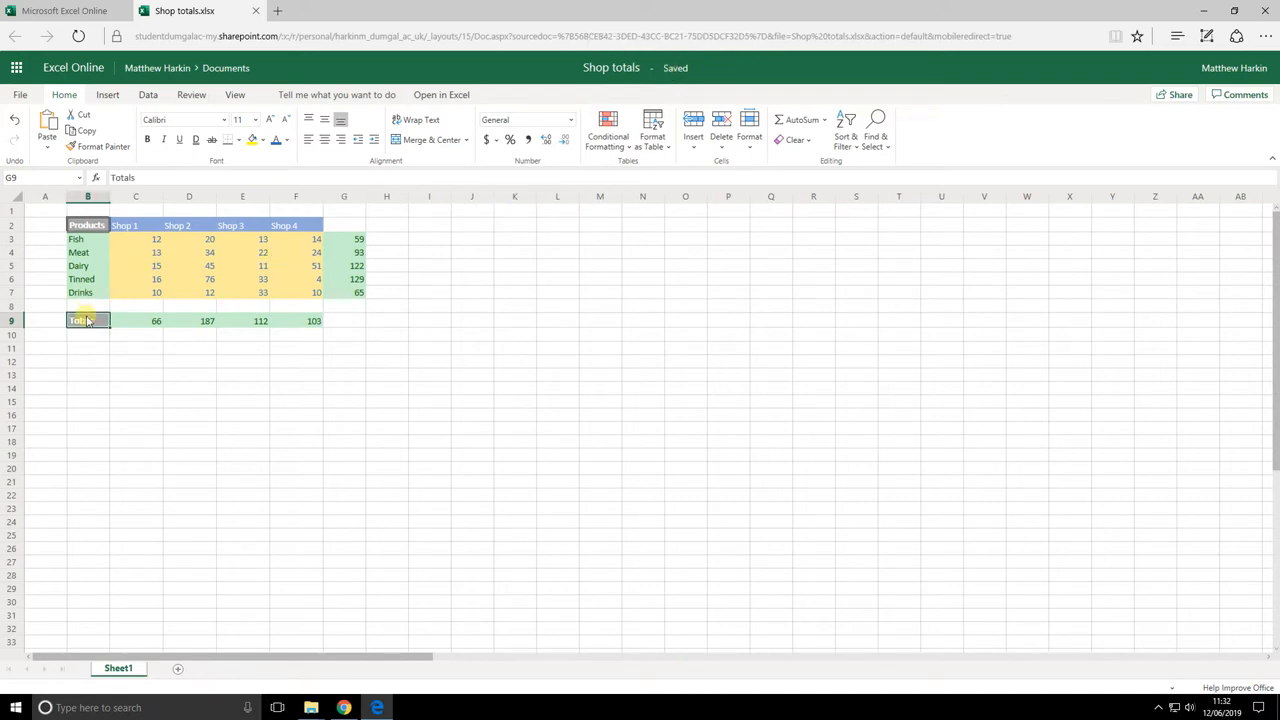
click(750, 145)
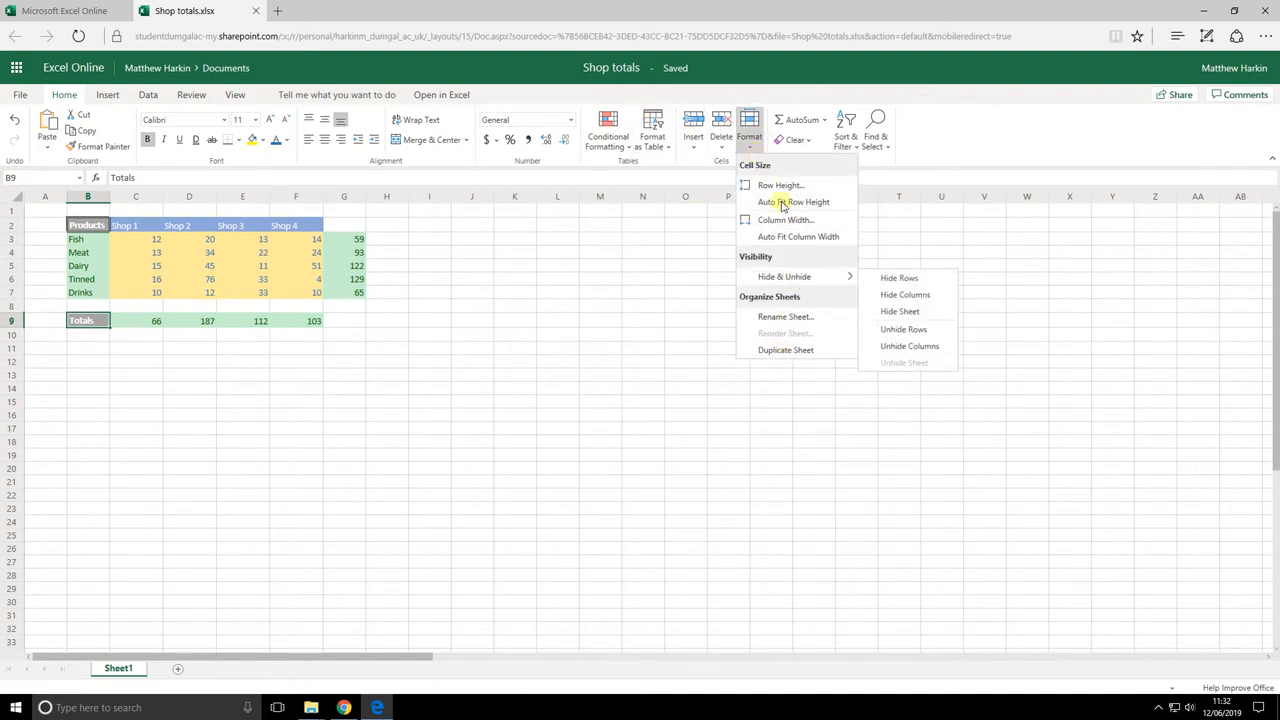
click(741, 95)
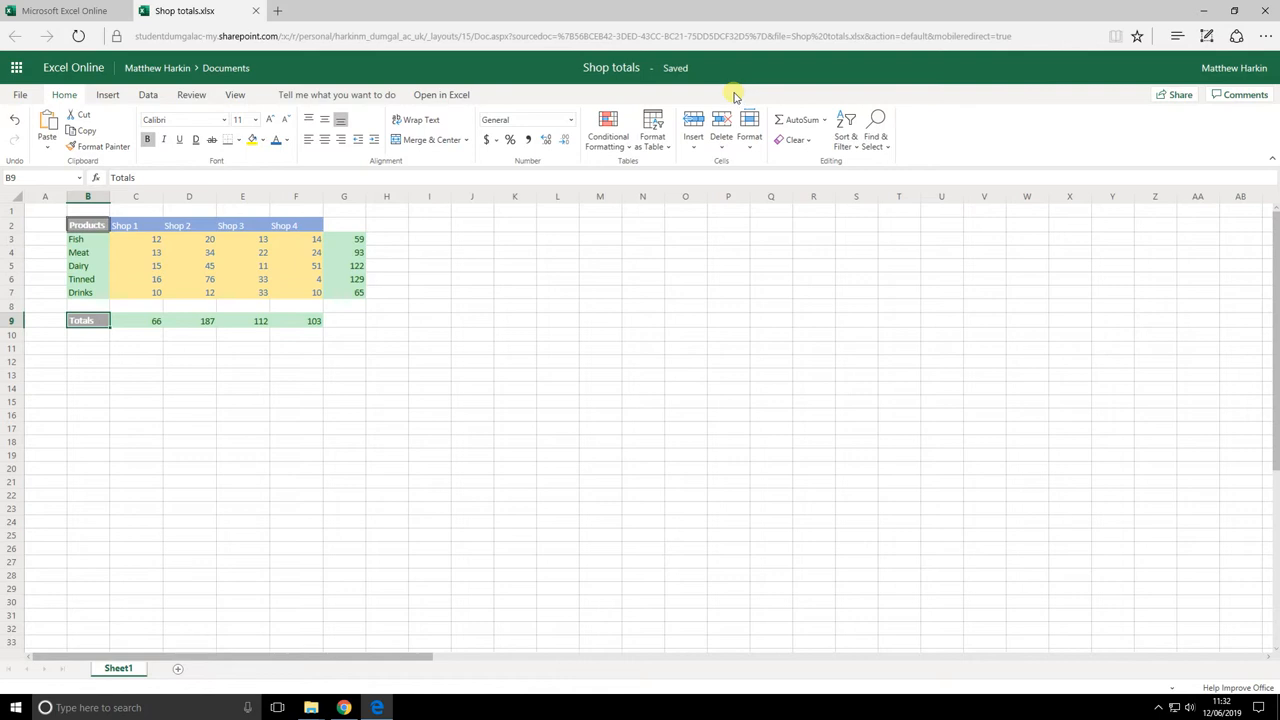
click(160, 242)
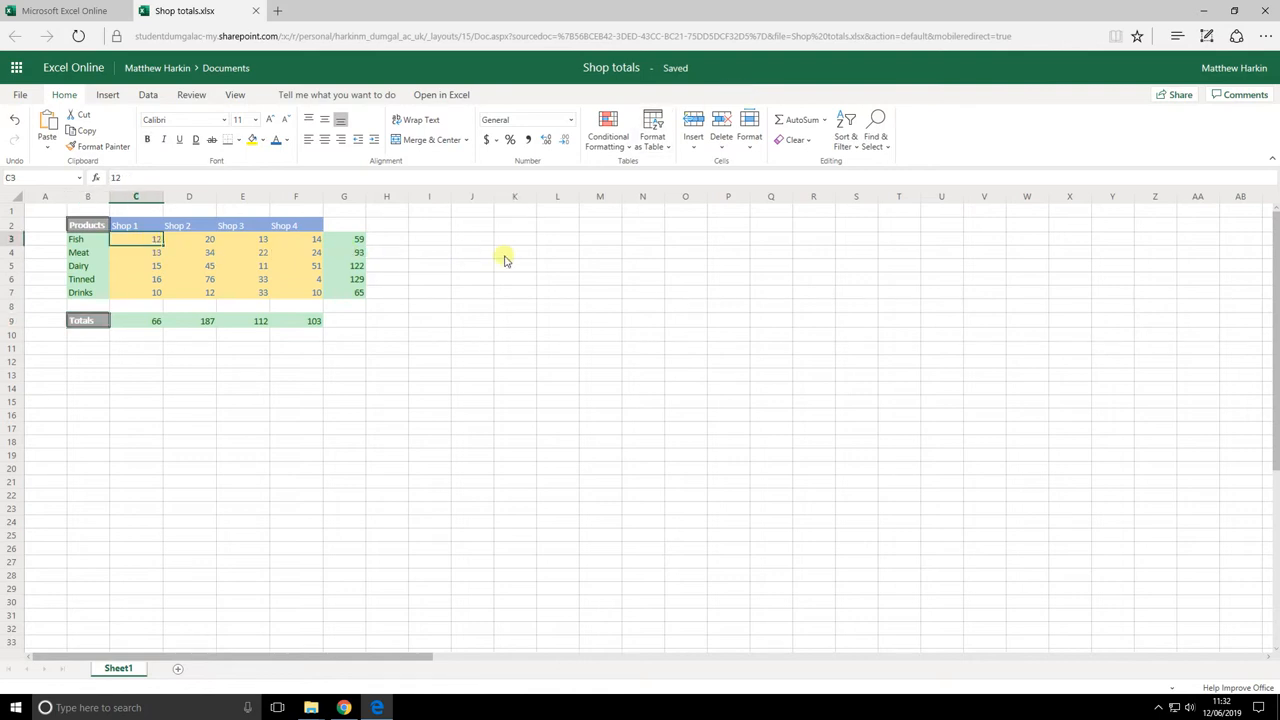
Enter 12.99 in C3 and 13.50 in C4 for the Fish and Meat Shop 1 sales
text(12)
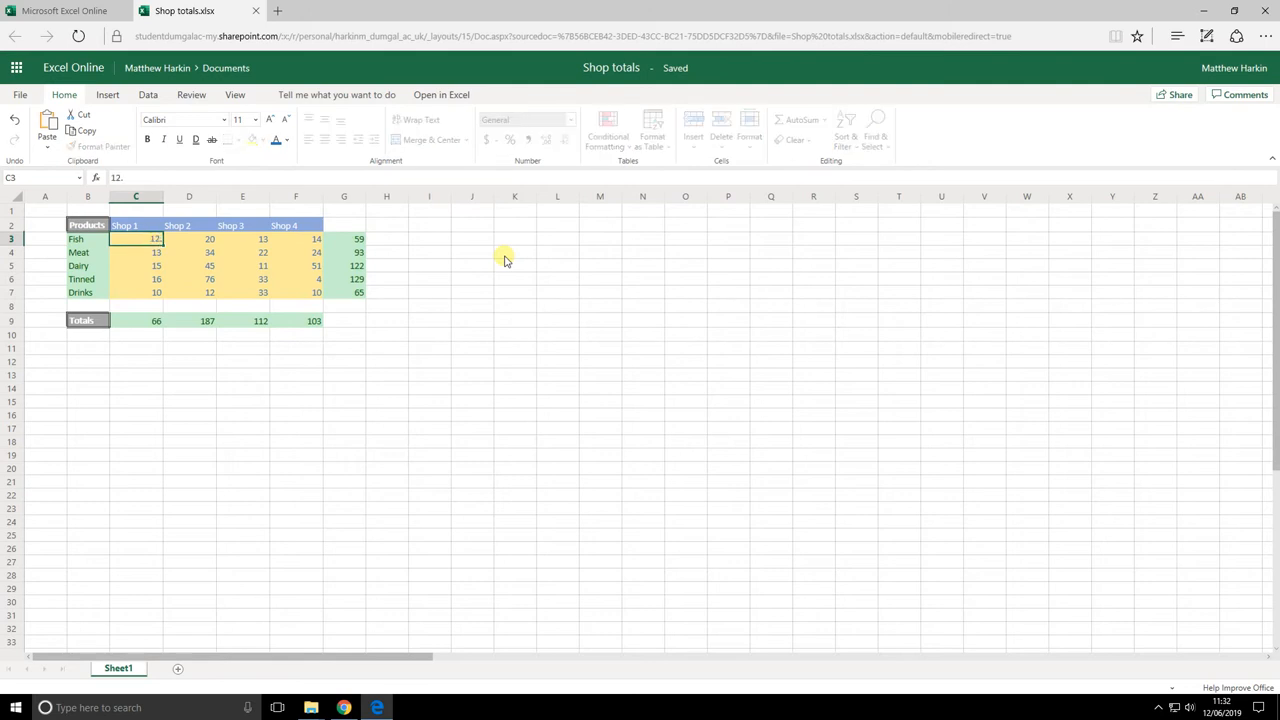
text(.99)
key(Return)
key(Up)
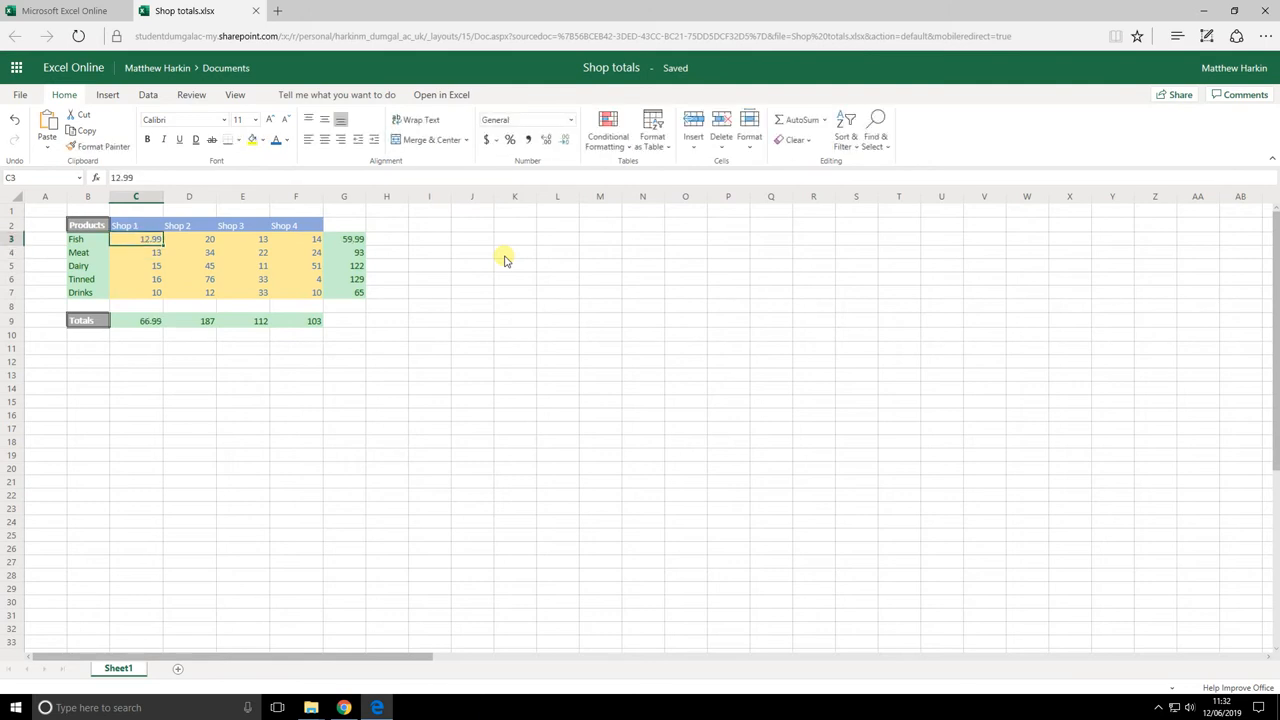
key(Down)
text(1)
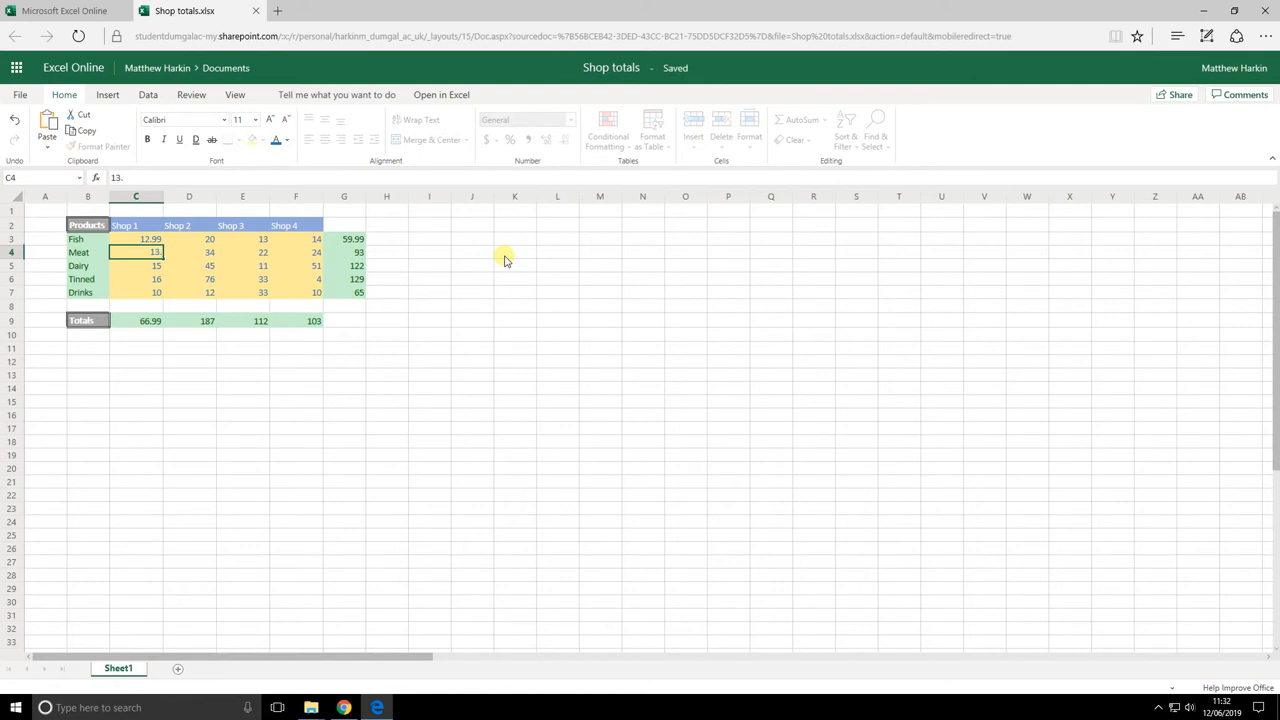
text(3.50)
key(Return)
key(Up)
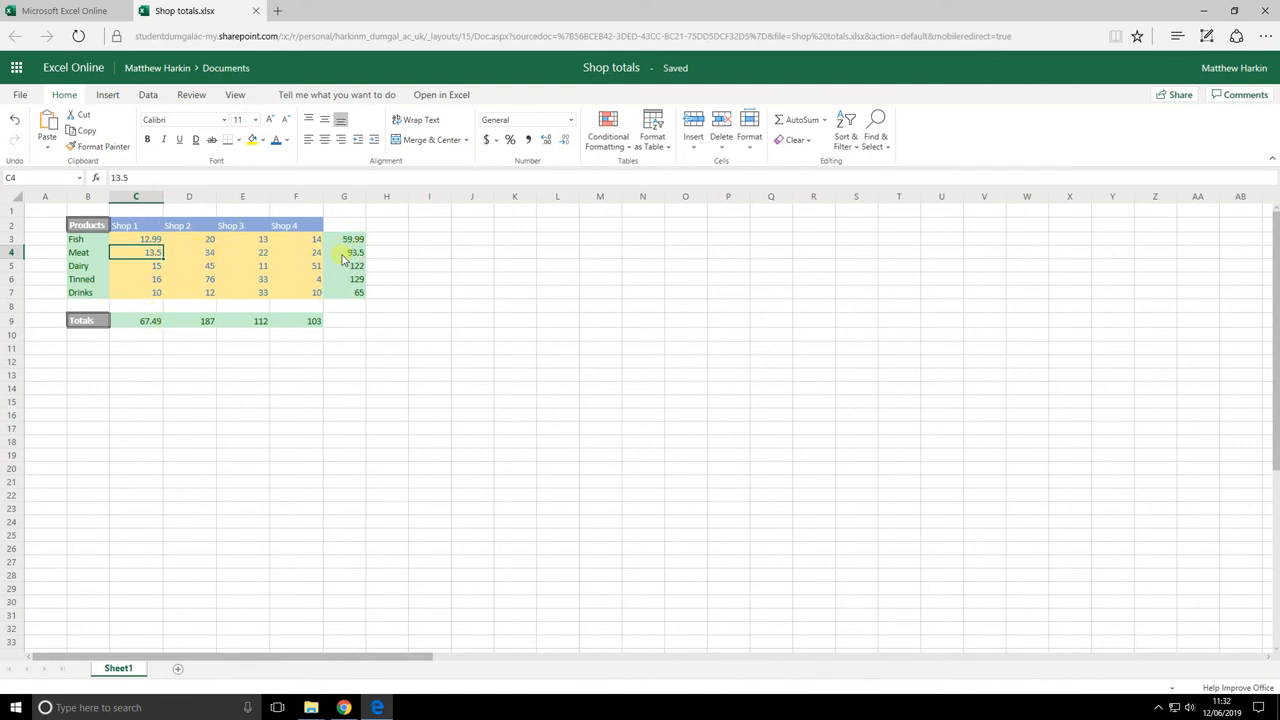
click(150, 324)
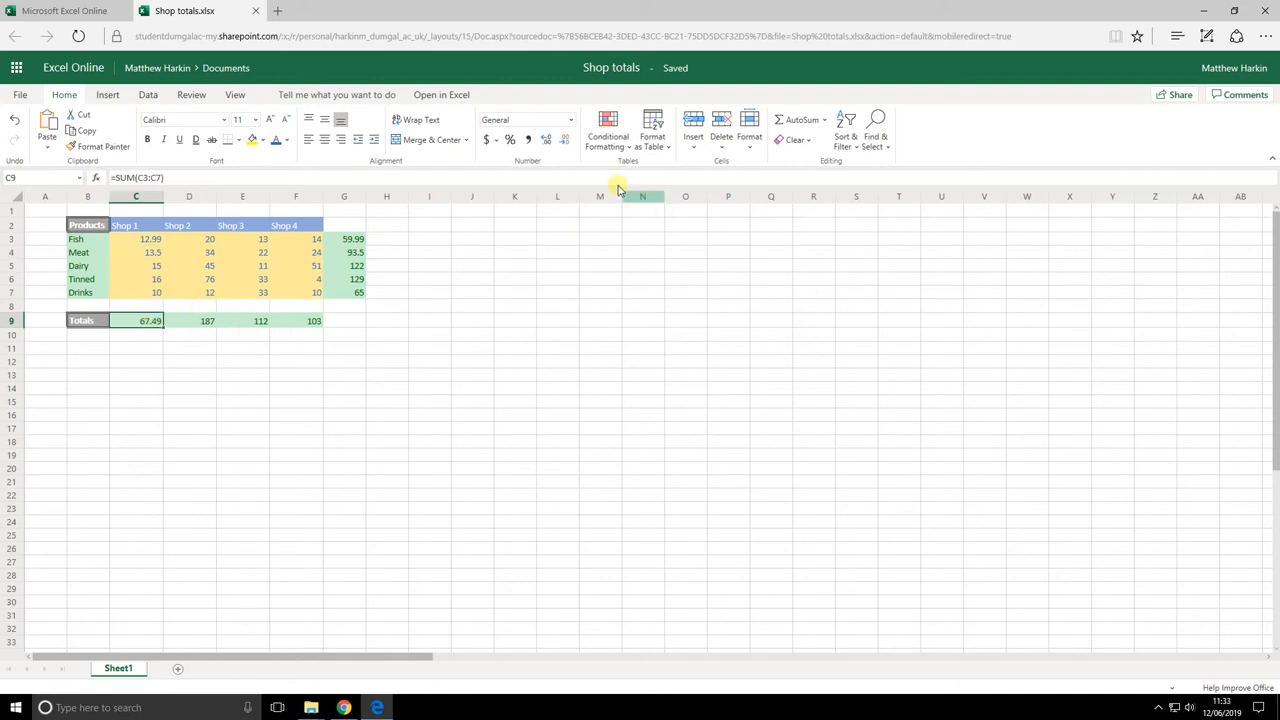
Adjust C9's decimal places until the Shop 1 total reads 67.49
click(566, 143)
click(566, 143)
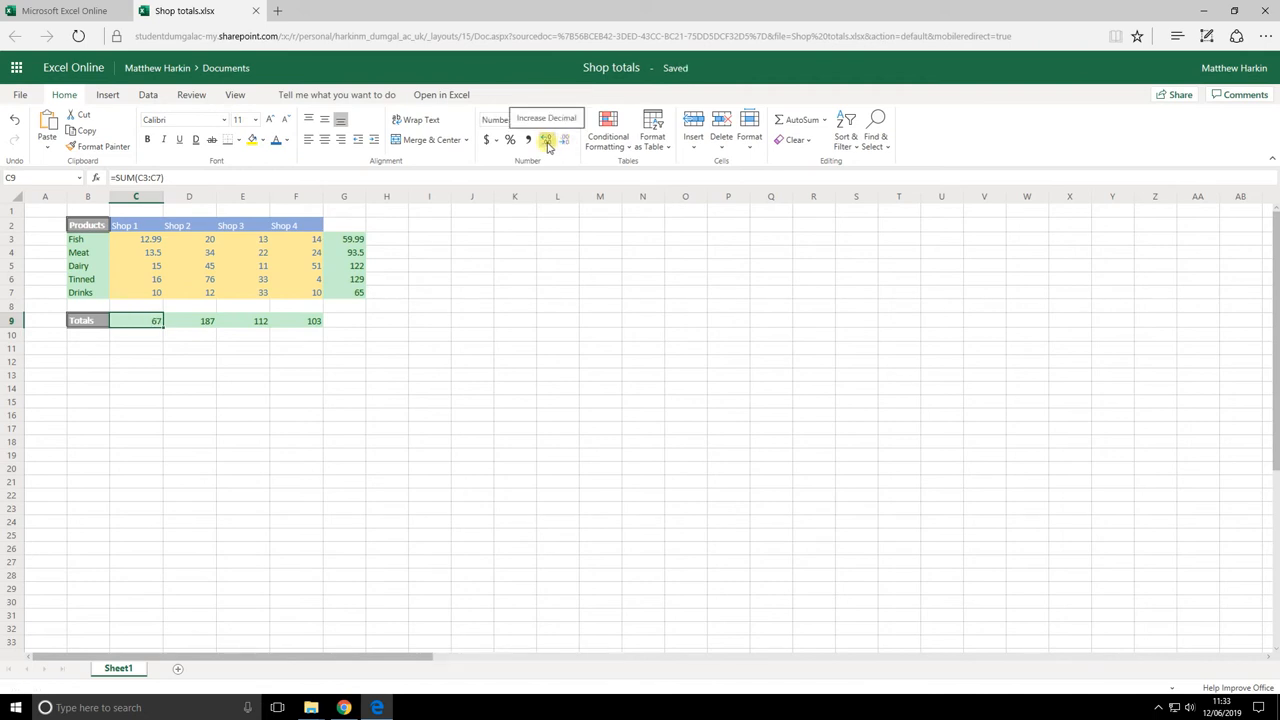
click(548, 146)
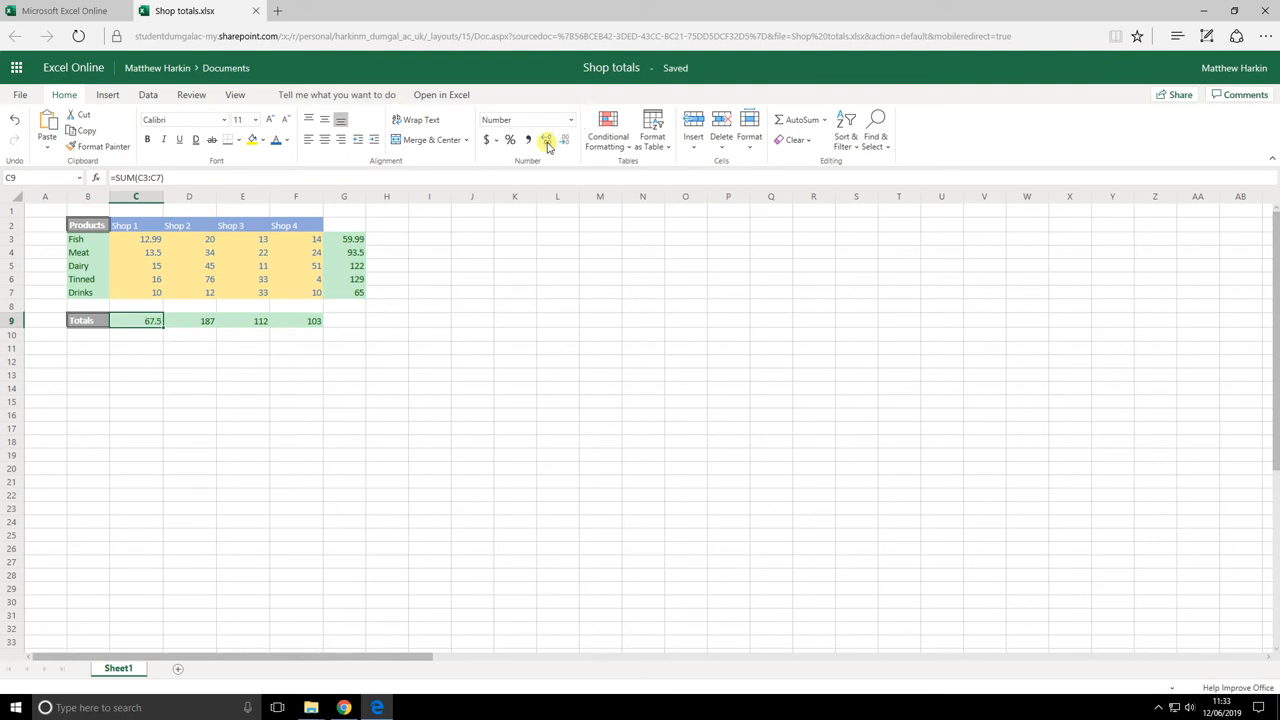
click(548, 146)
click(548, 142)
click(566, 141)
click(498, 142)
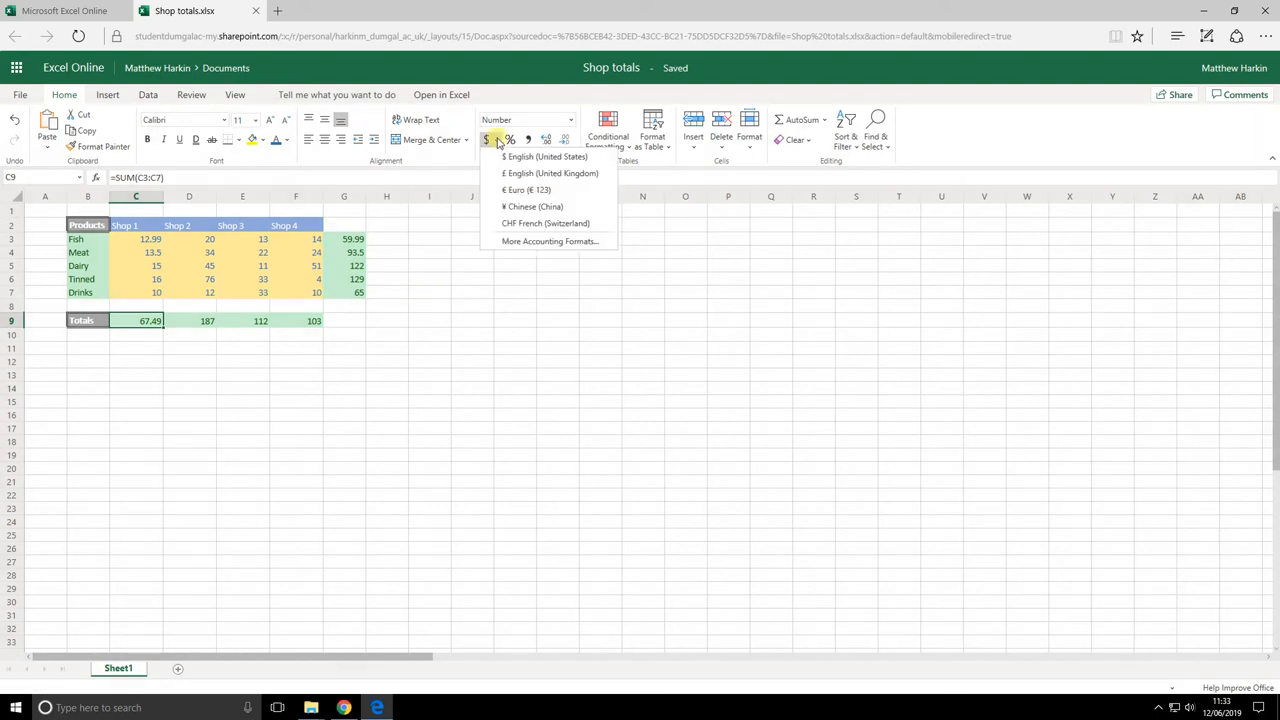
Apply £ English (United Kingdom) accounting format to C9 and the shop figures C3:F7
click(556, 175)
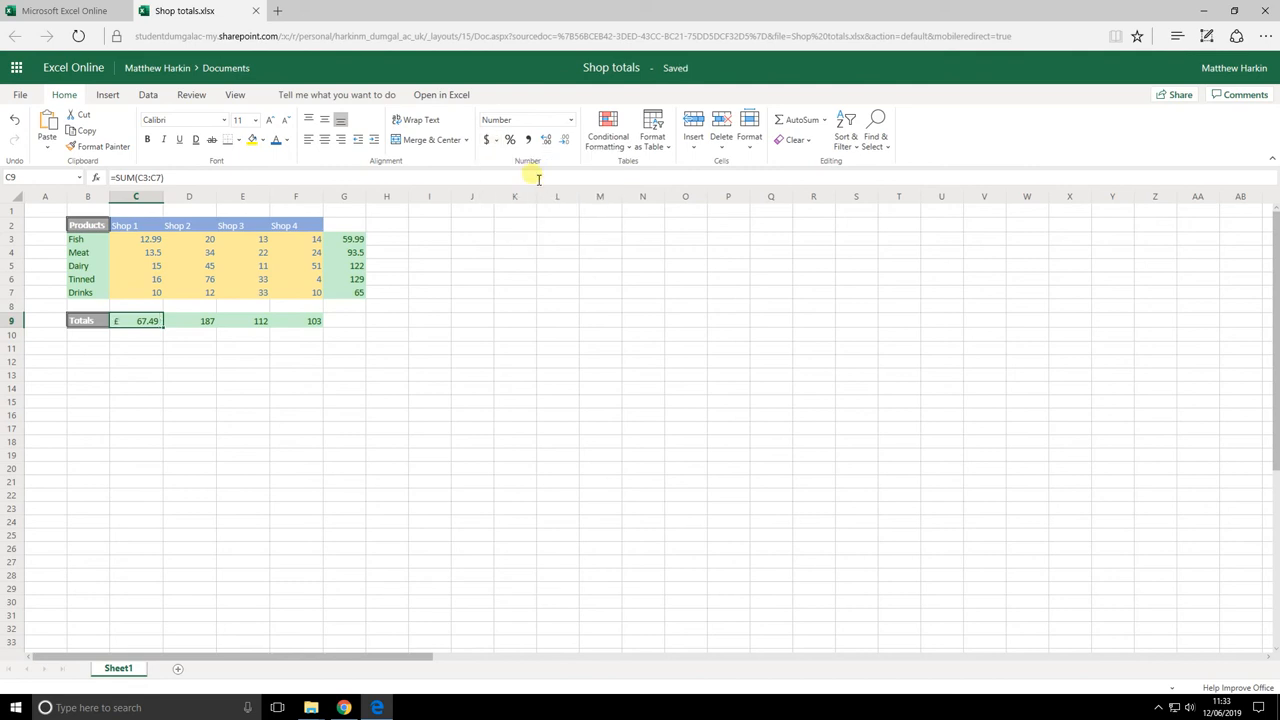
click(147, 244)
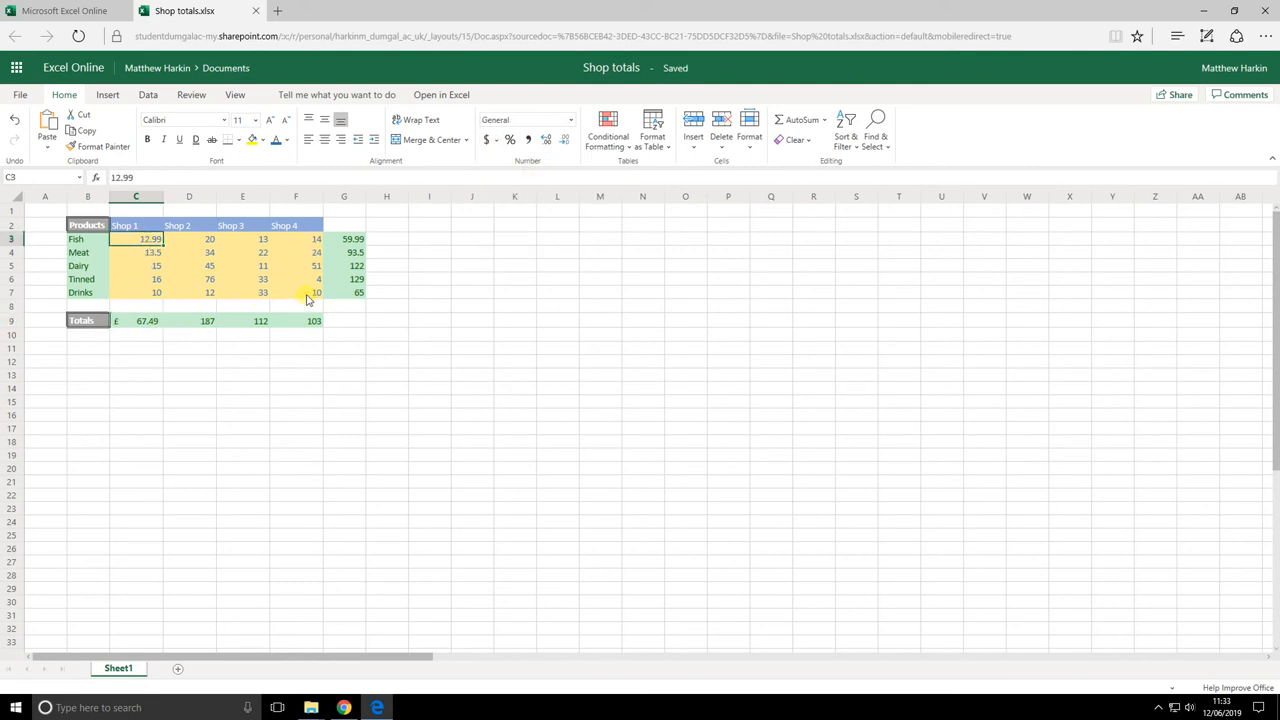
drag(307, 298, 312, 296)
click(497, 141)
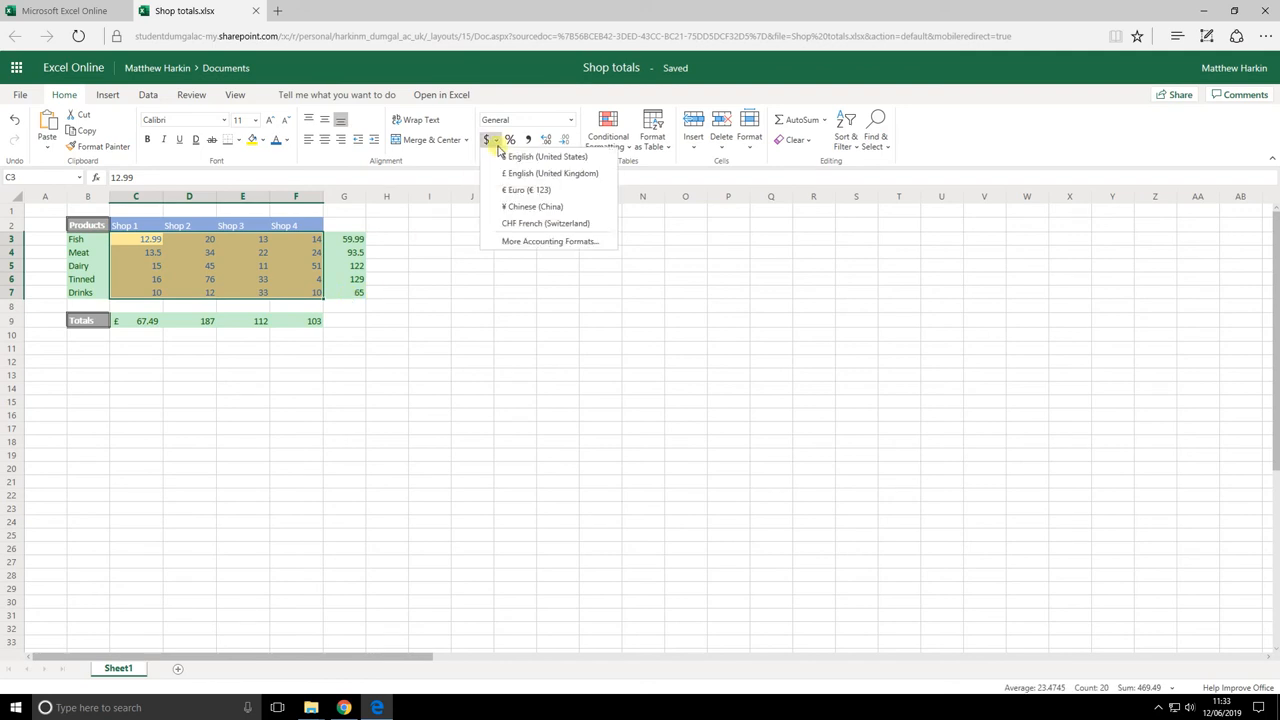
click(528, 175)
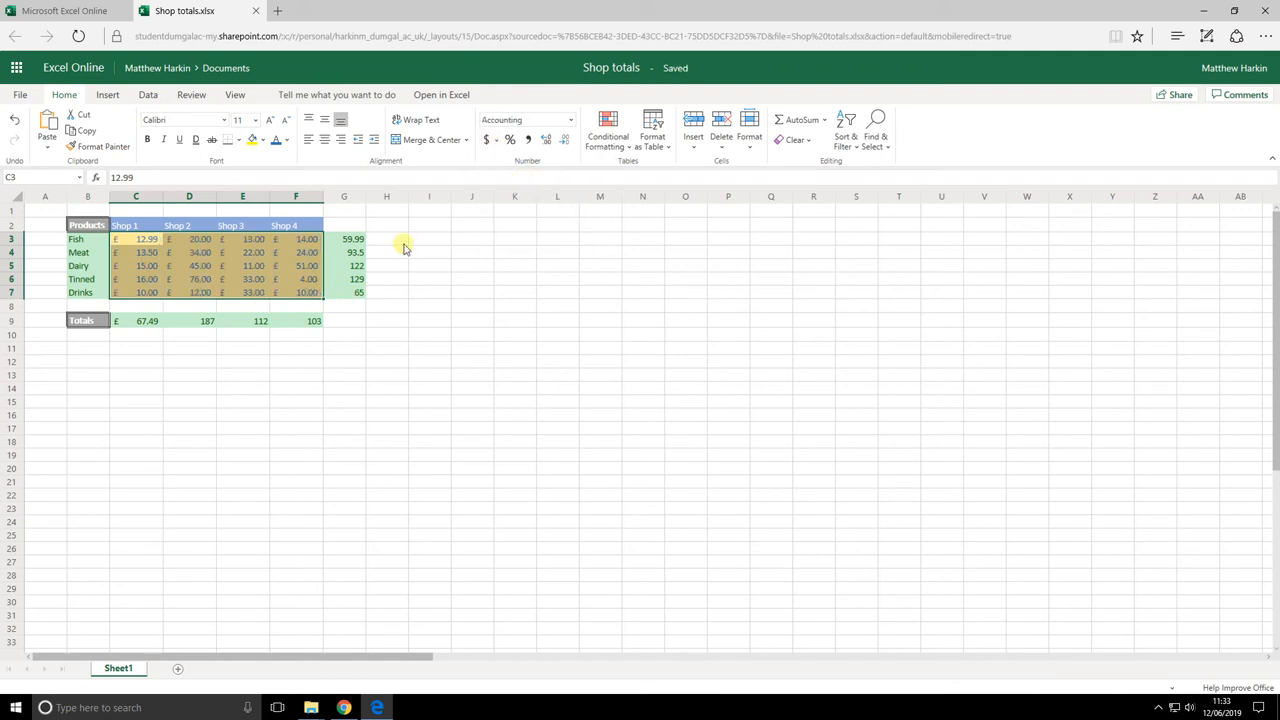
Apply the same £ accounting format to row totals G3:G7 and shop totals D9:F9
click(350, 246)
shift+click(357, 293)
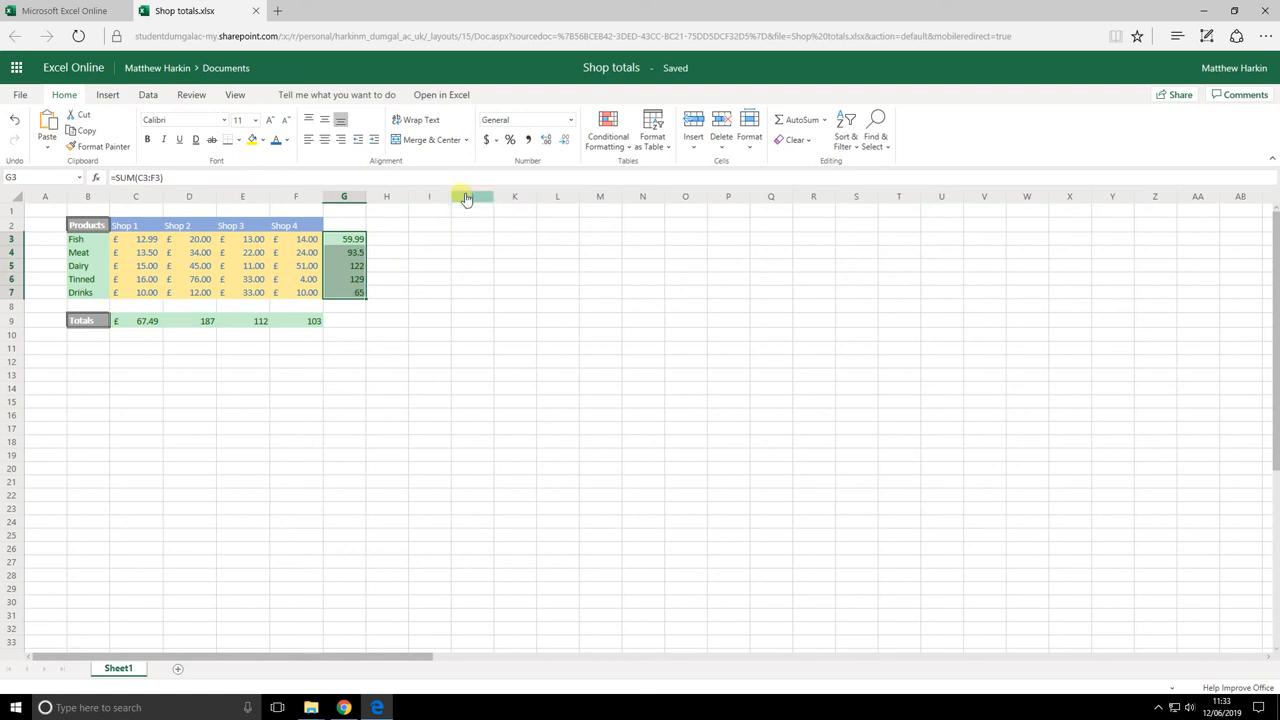
click(498, 142)
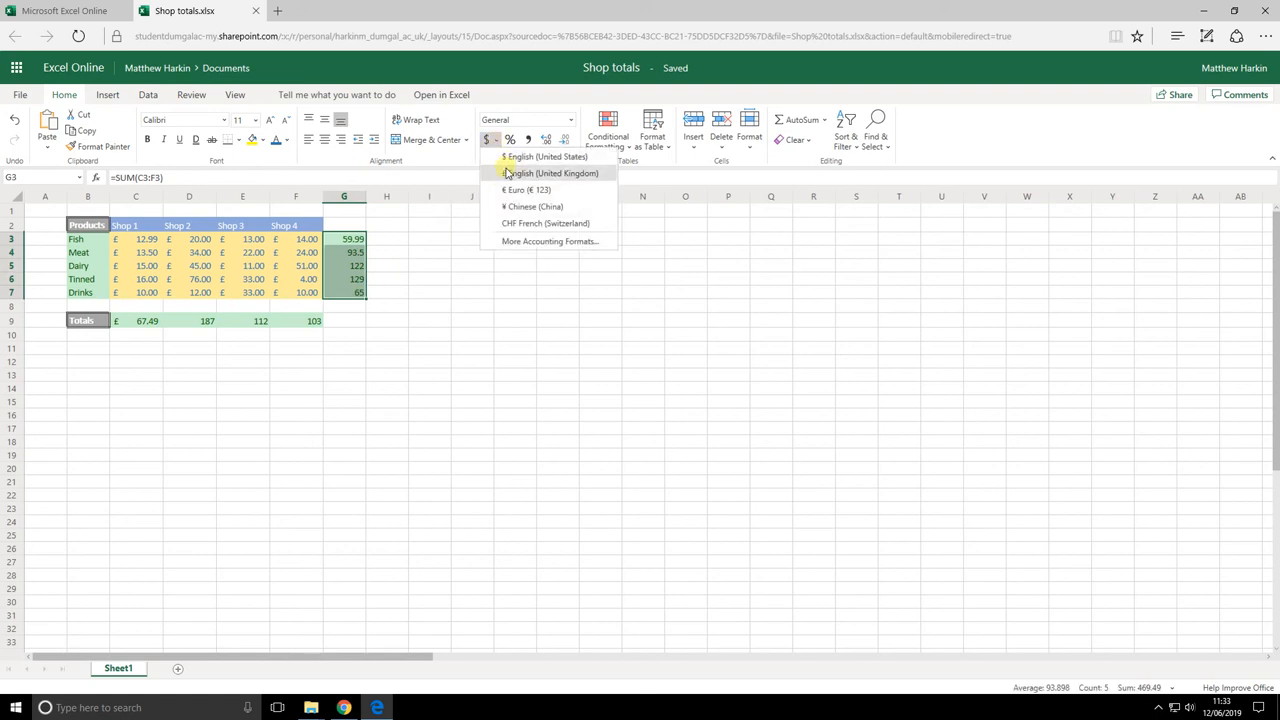
click(528, 173)
click(184, 325)
shift+click(281, 325)
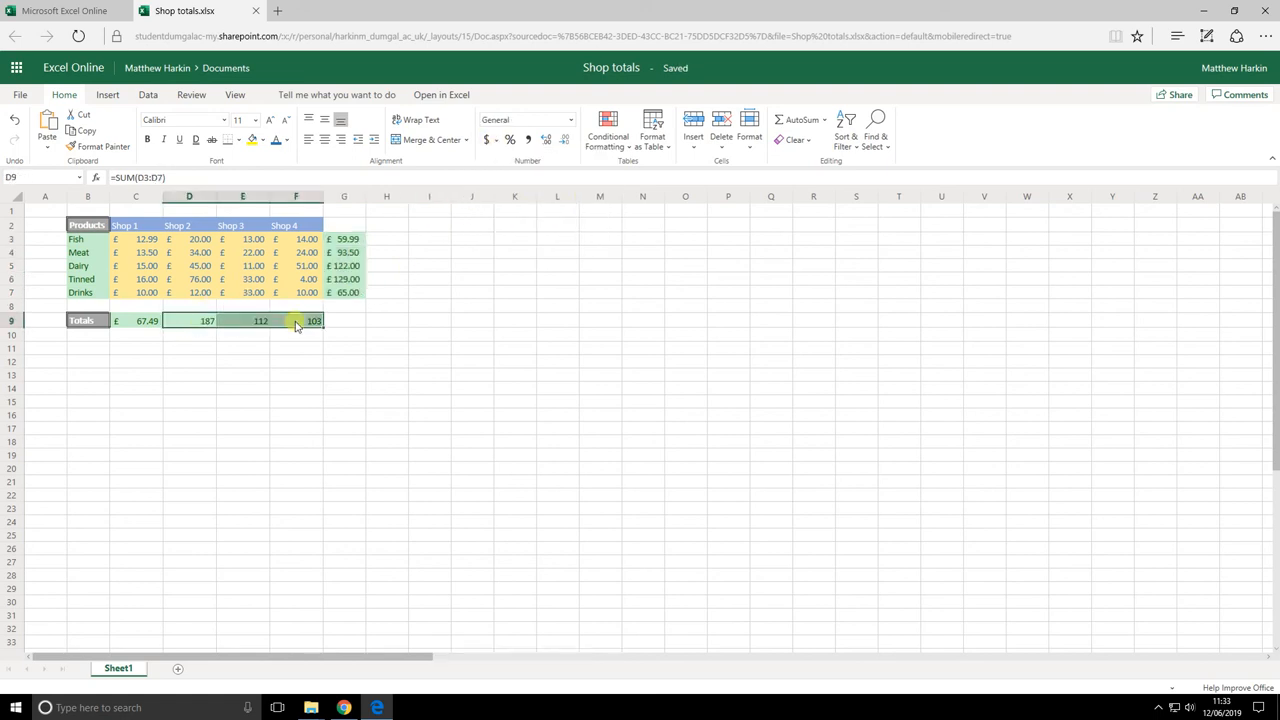
click(497, 141)
click(528, 173)
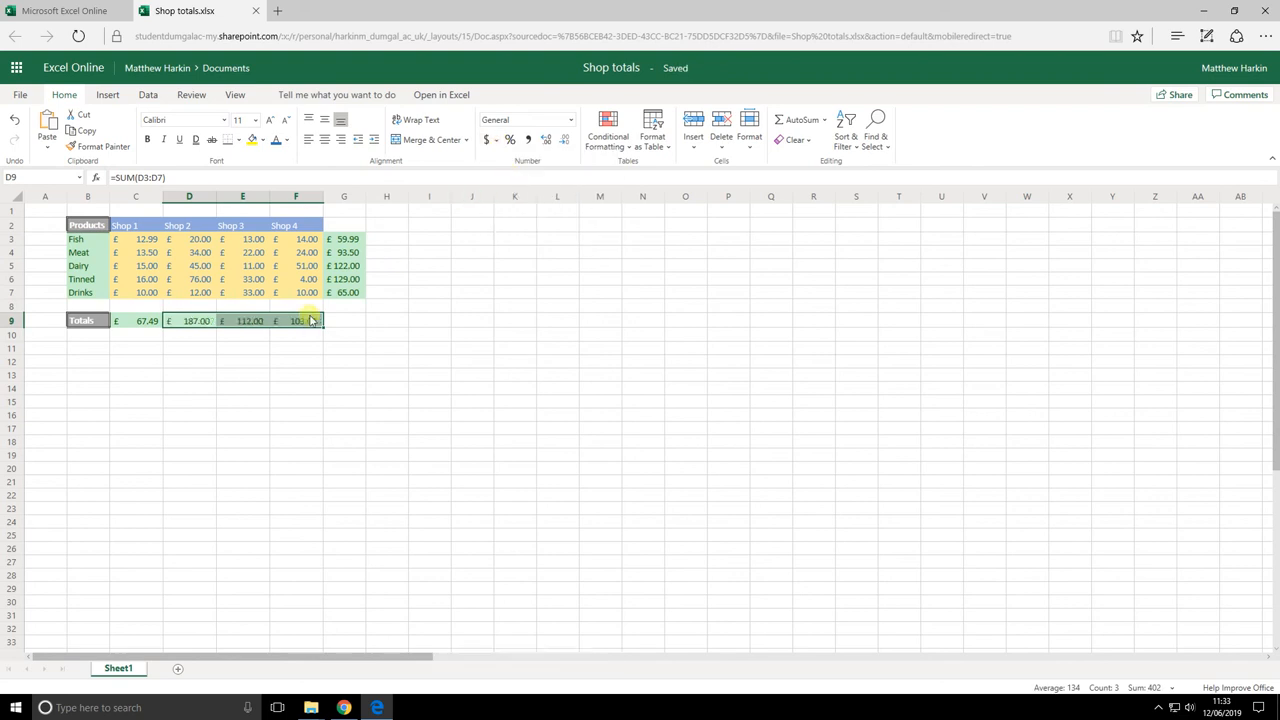
click(185, 366)
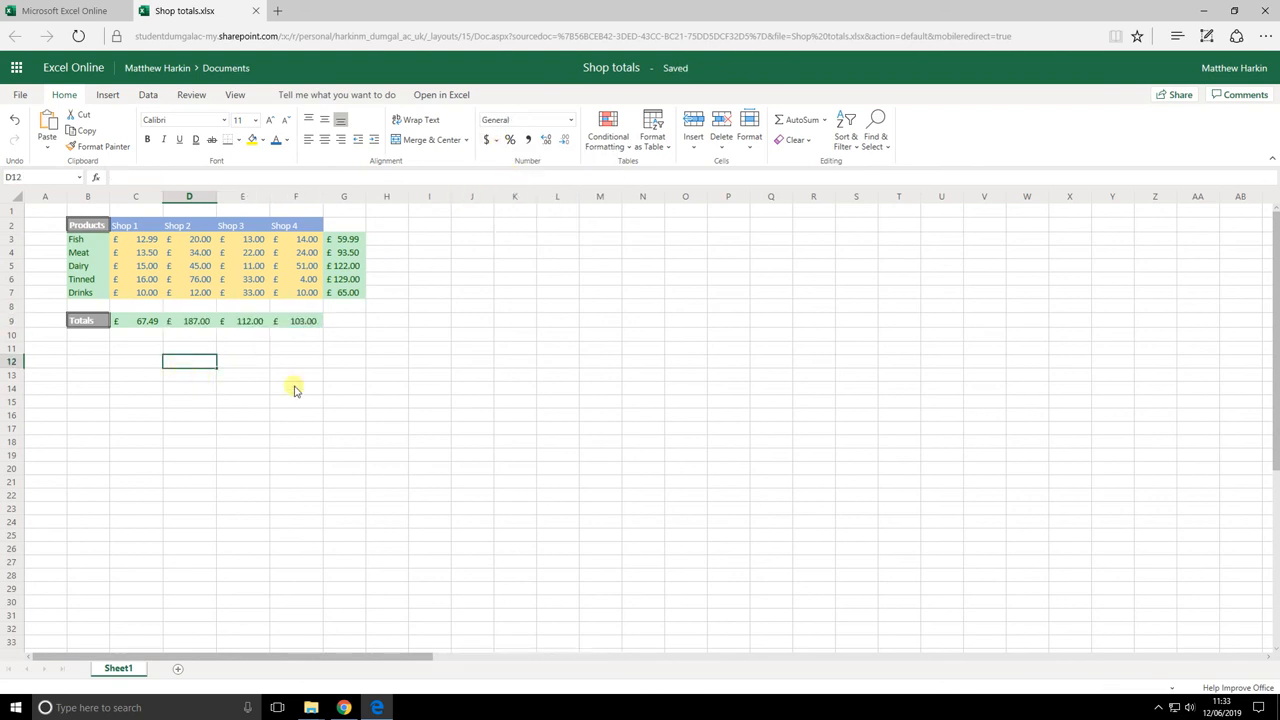